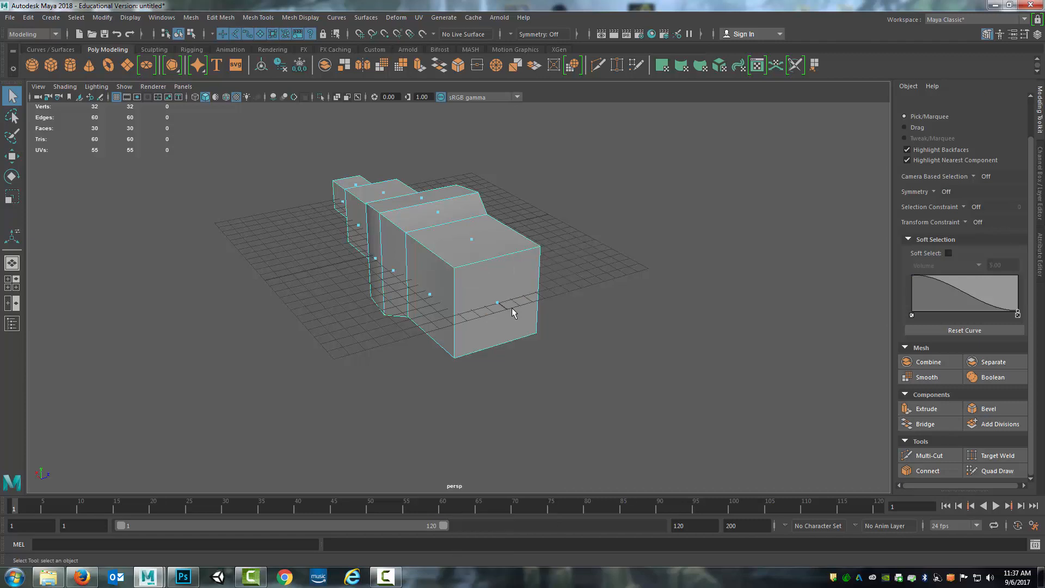
Extrude the large front end face outward and scale the new face down to form a tapered section.
click(498, 301)
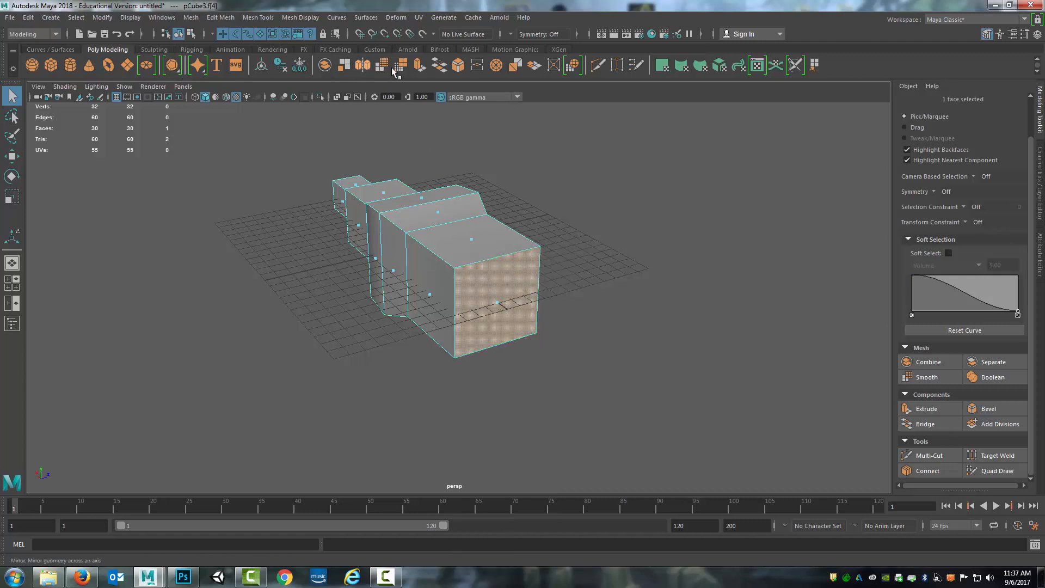
click(420, 66)
key(r)
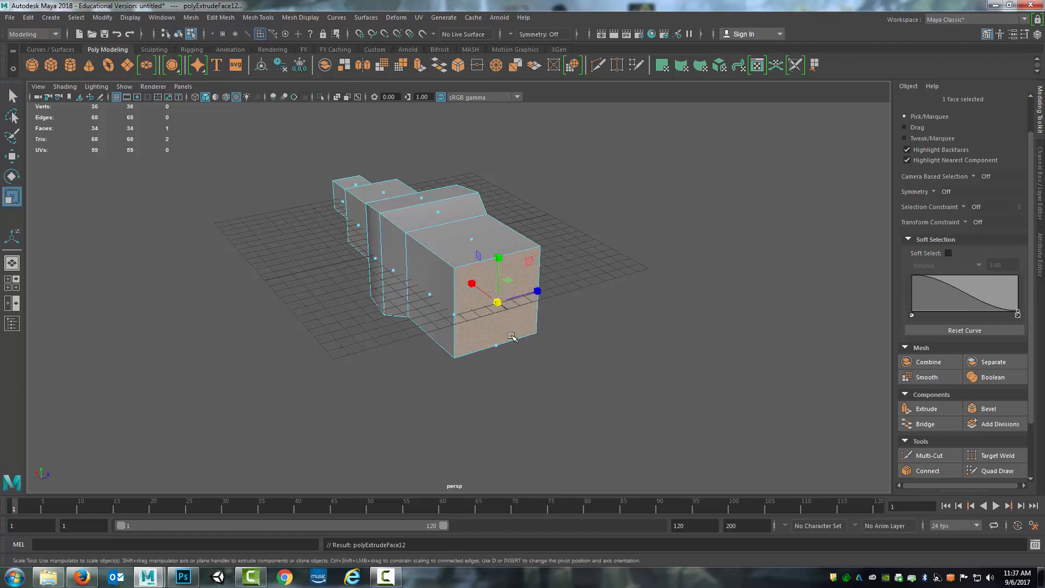
drag(499, 302, 505, 324)
key(w)
click(498, 302)
scroll(588, 338, up, 5)
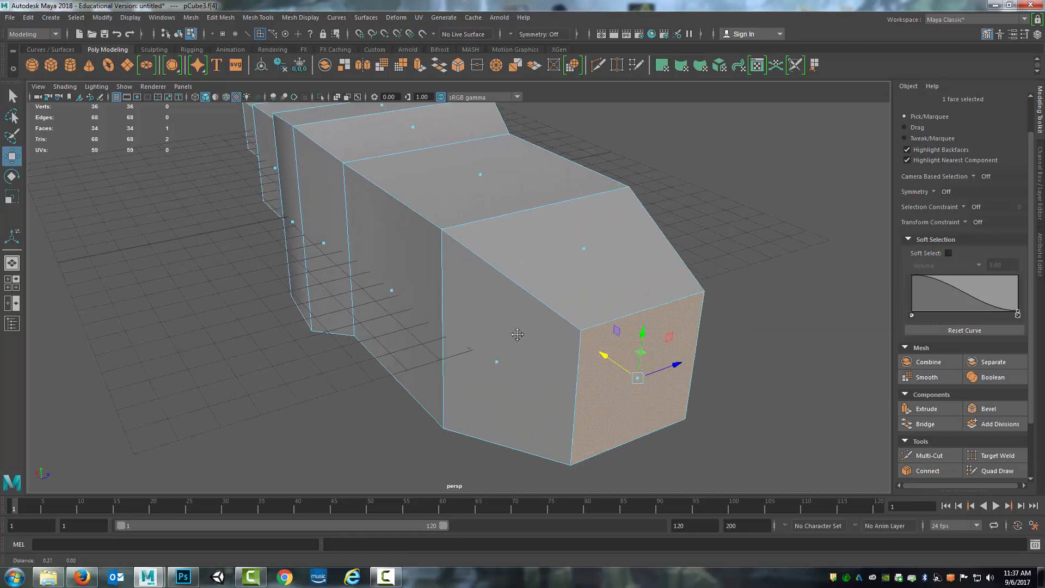
key(r)
drag(510, 374, 441, 382)
scroll(432, 387, down, 5)
Delete the four sloped corner edges that run between the body and the small end face.
right_drag(448, 262, 443, 239)
alt+drag(477, 314, 427, 322)
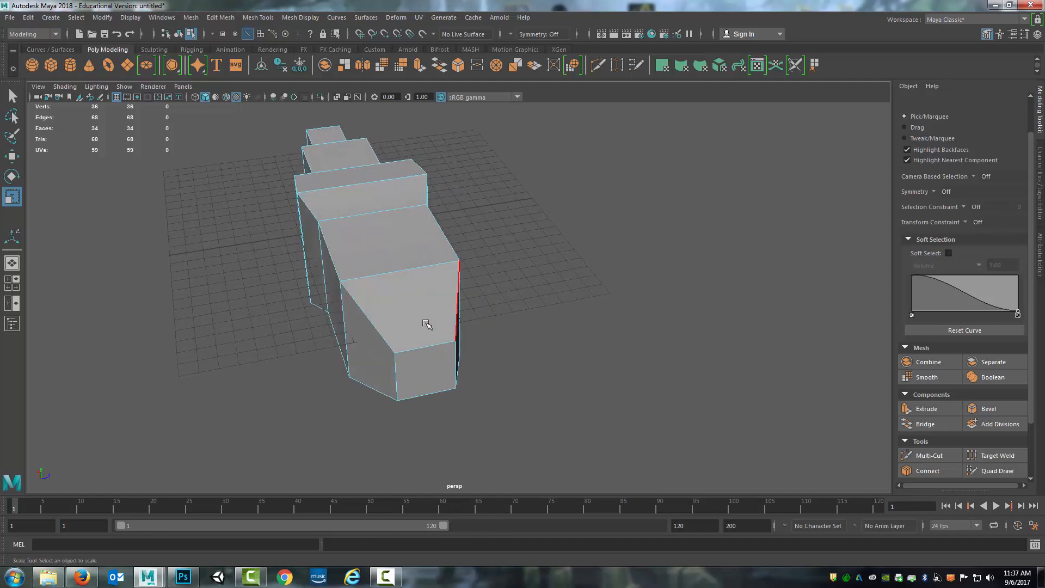
click(376, 320)
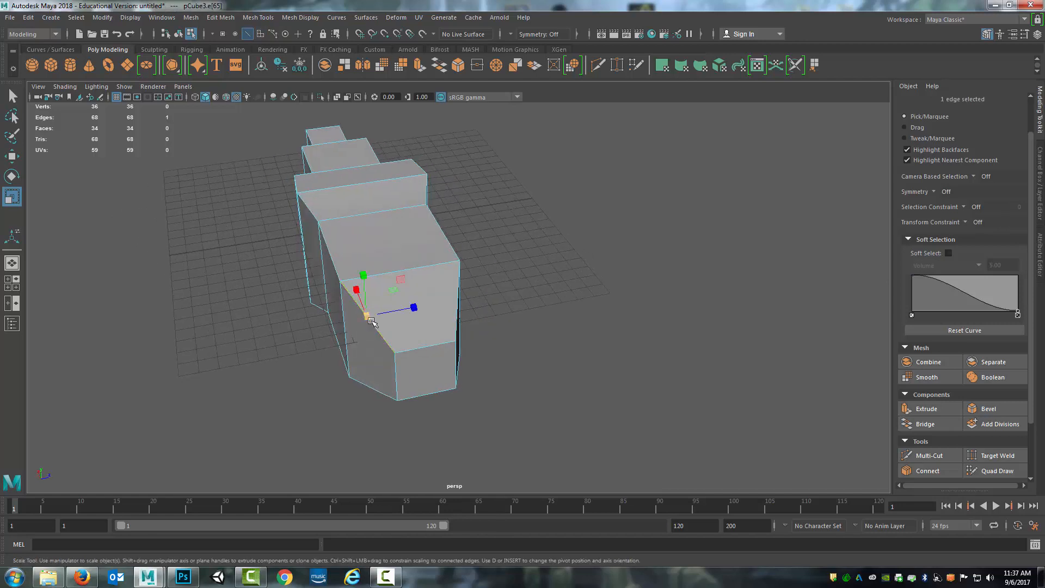
key(Delete)
click(458, 322)
key(Delete)
alt+drag(476, 367, 502, 374)
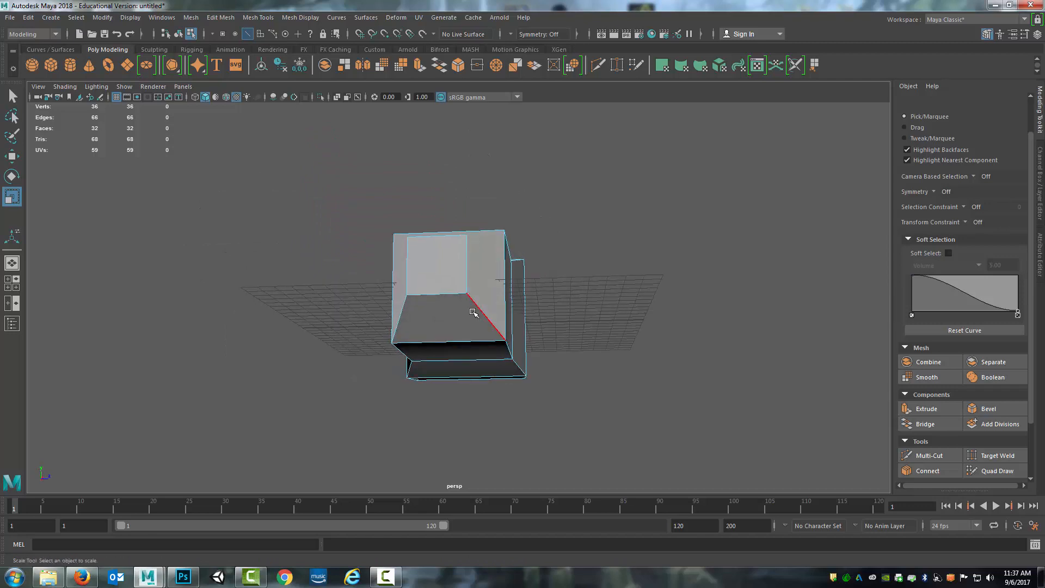
alt+drag(478, 315, 453, 325)
click(474, 291)
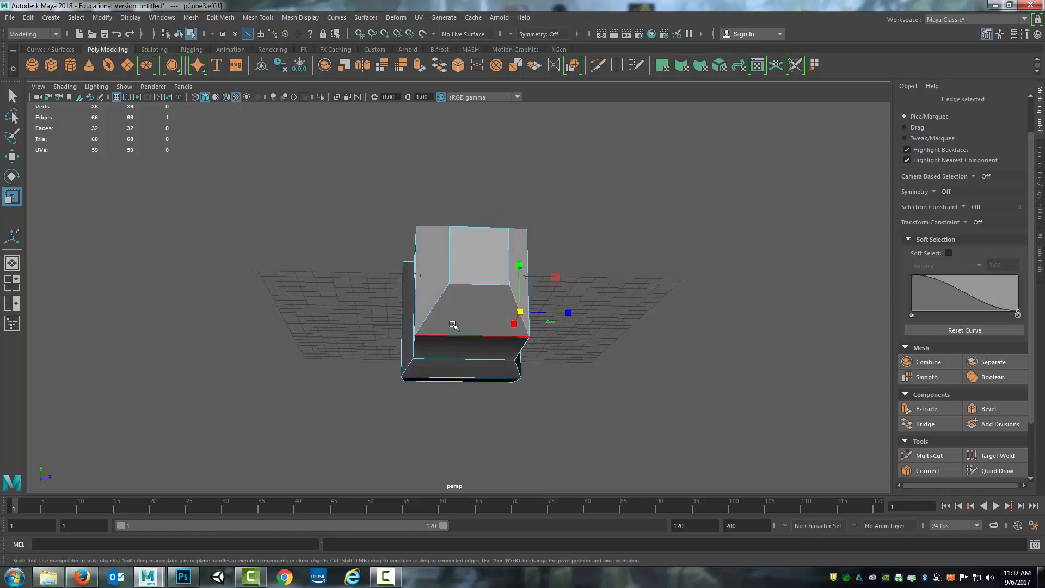
key(Delete)
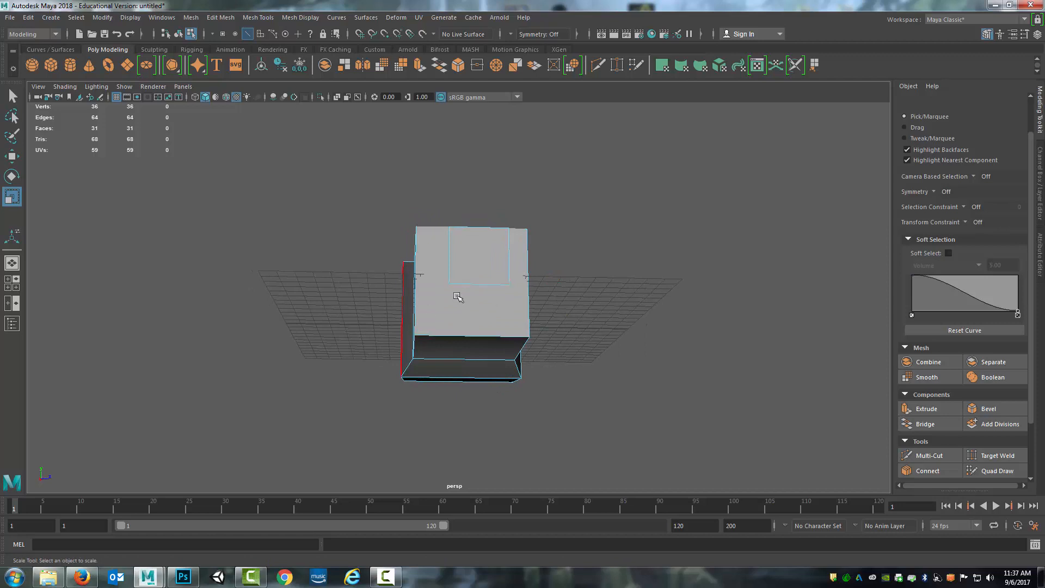
Examine the small end face and the merged surface around it from several angles.
alt+drag(504, 296, 555, 325)
right_drag(542, 309, 572, 333)
alt+drag(572, 334, 348, 248)
click(458, 317)
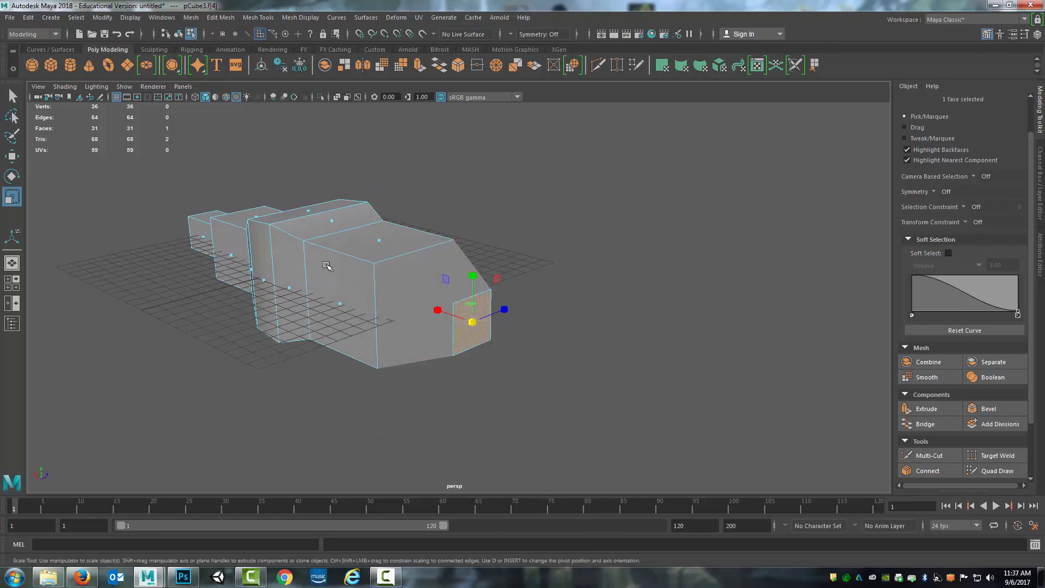
alt+drag(472, 306, 411, 283)
right_drag(411, 284, 431, 245)
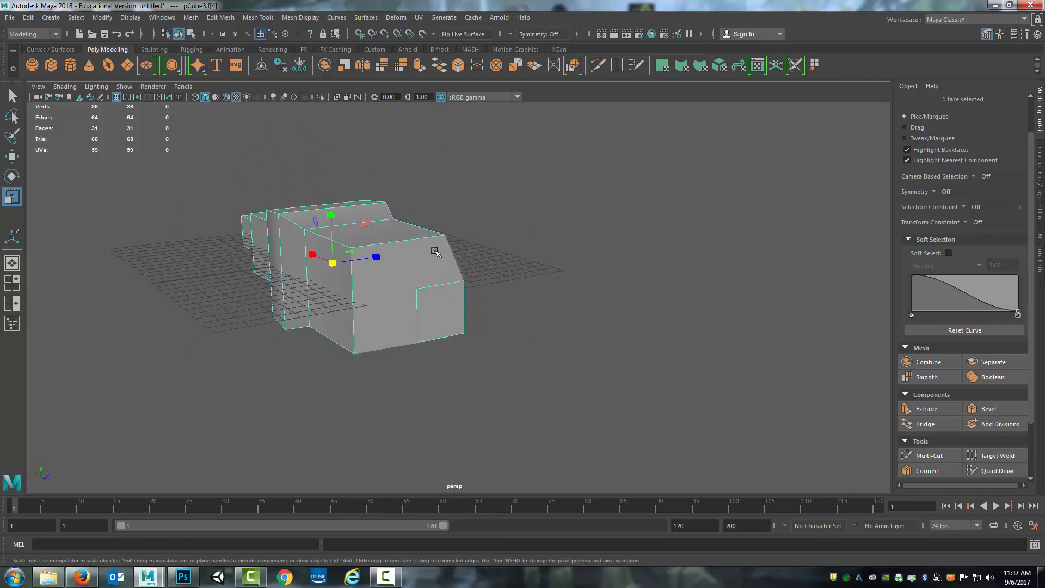
alt+drag(432, 245, 546, 256)
Use Multi-Cut to connect the body's two upper front corners to the matching upper corners of the small end face.
click(599, 68)
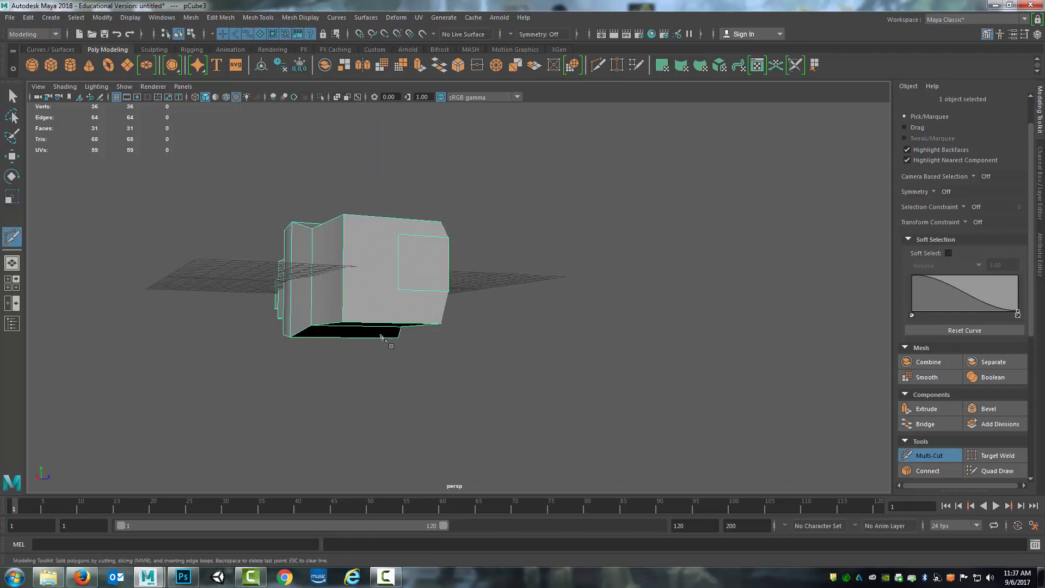
alt+drag(425, 256, 379, 263)
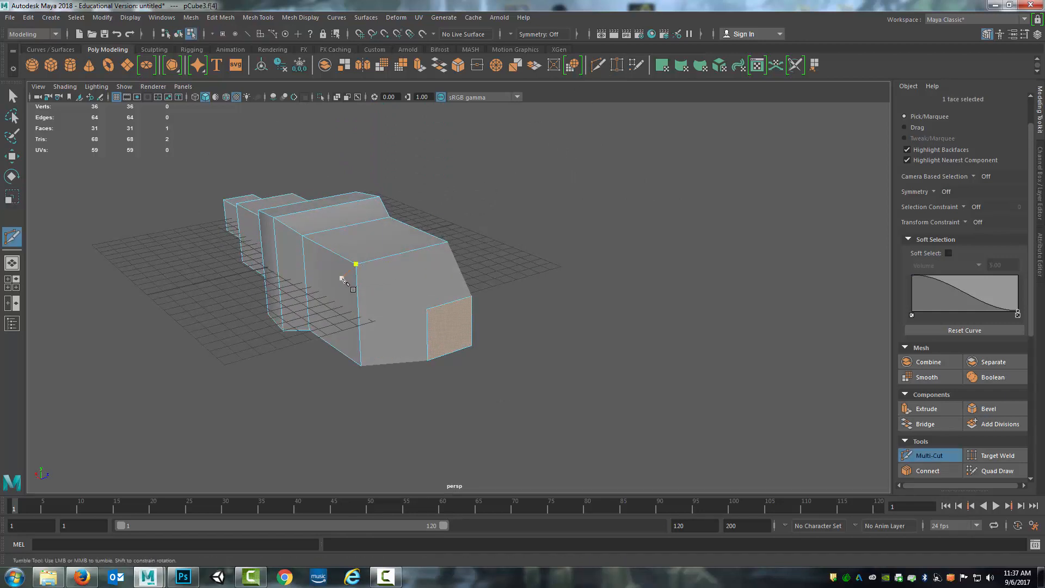
click(427, 310)
key(Return)
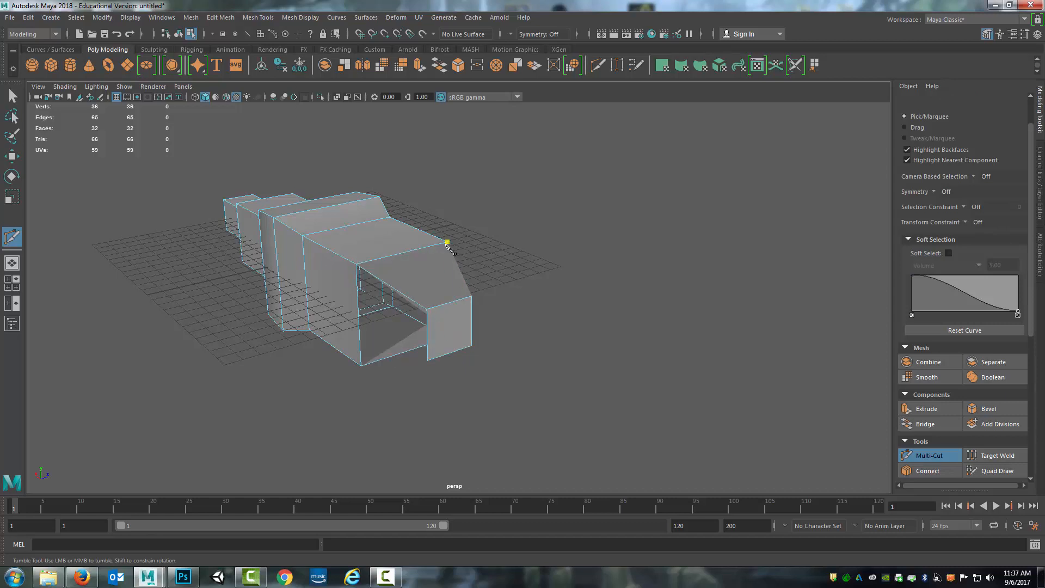
click(471, 296)
key(Return)
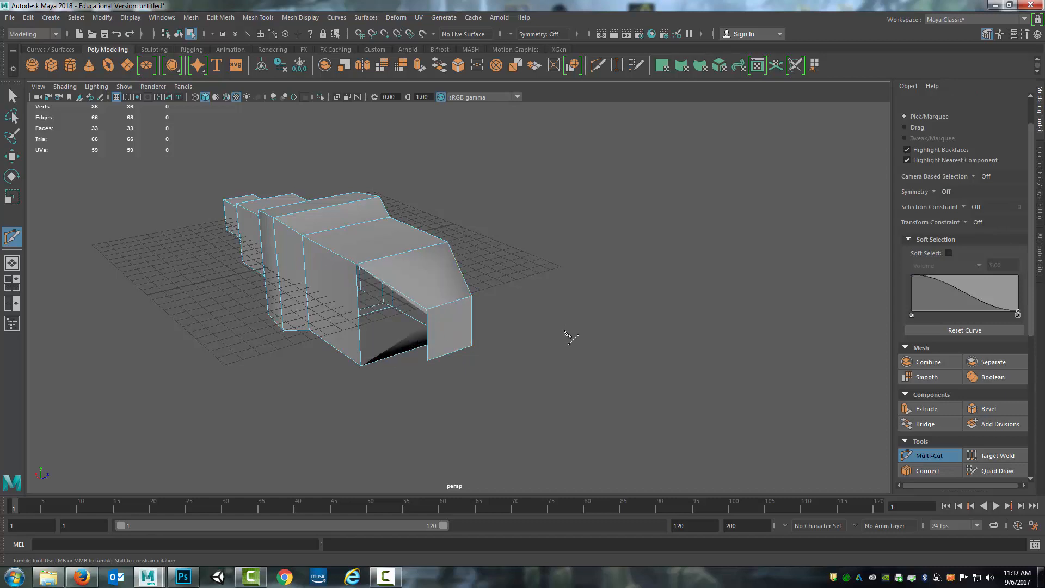
Delete the leftover distorted faces between the body's front opening and the small end face, keeping the sloped top face.
alt+drag(567, 331, 460, 347)
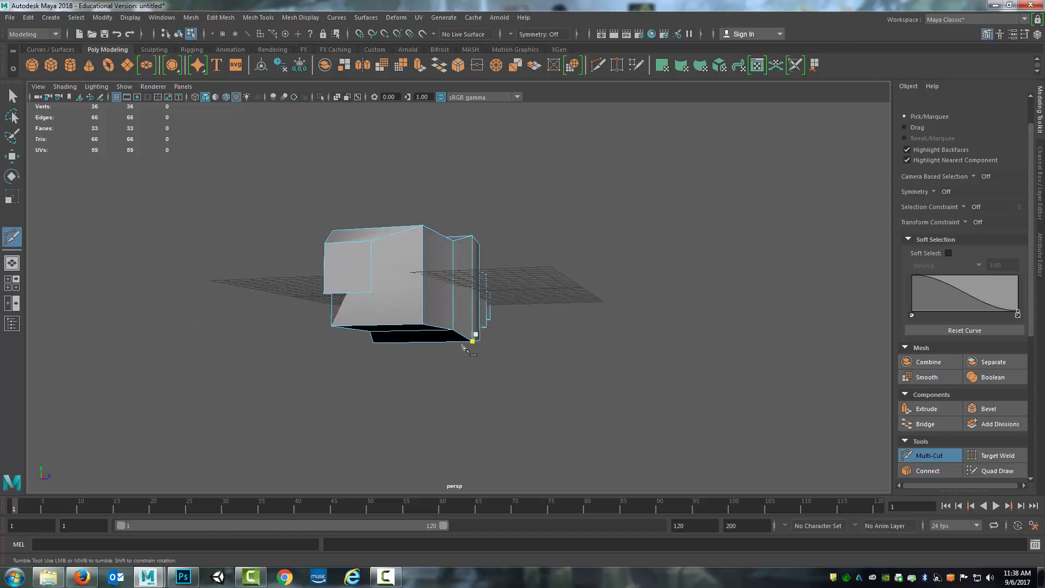
alt+drag(463, 347, 472, 396)
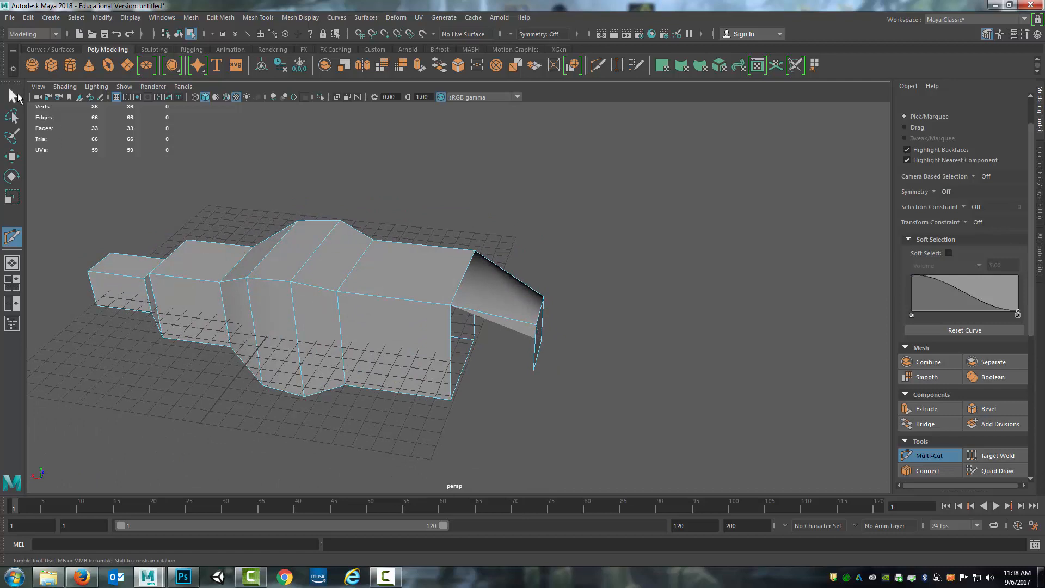
click(13, 96)
alt+drag(436, 303, 468, 343)
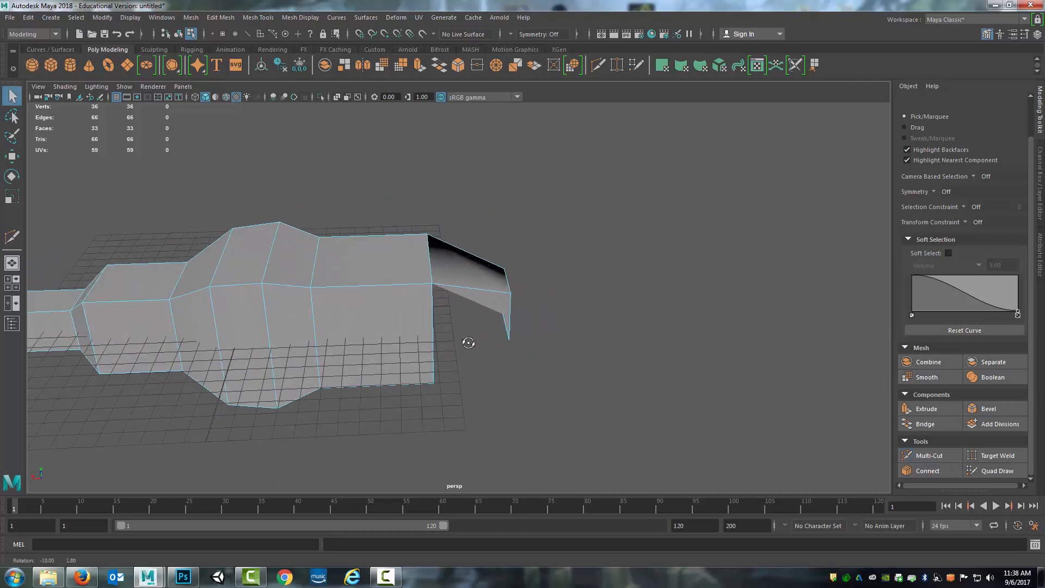
alt+drag(450, 302, 451, 323)
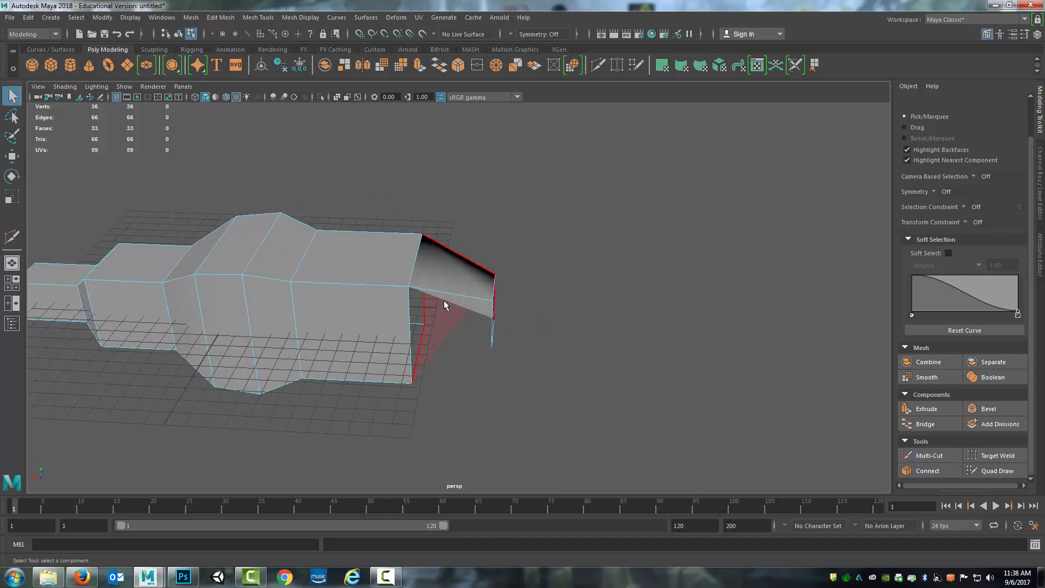
click(444, 313)
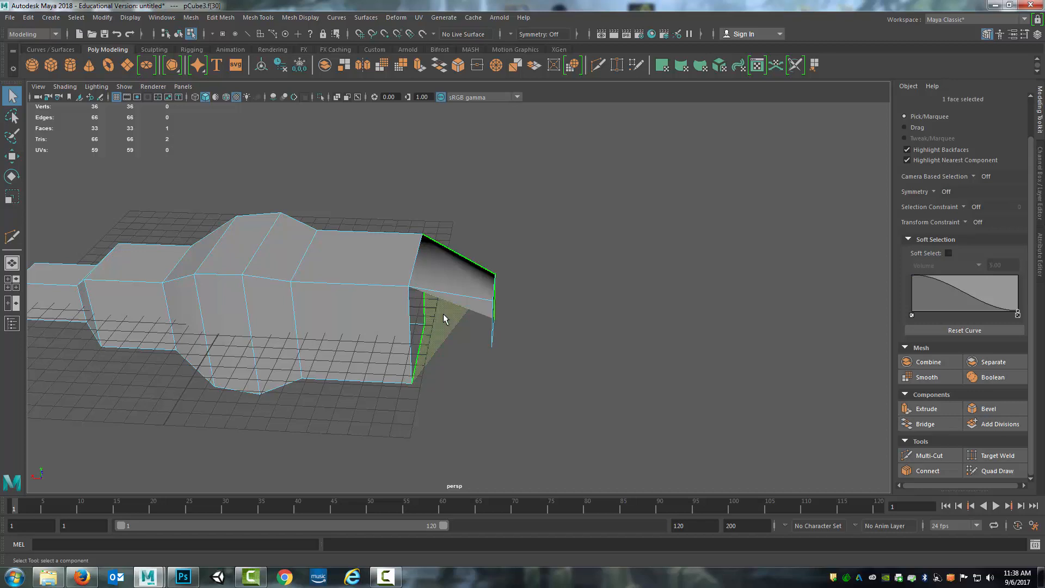
key(Delete)
click(457, 289)
key(Delete)
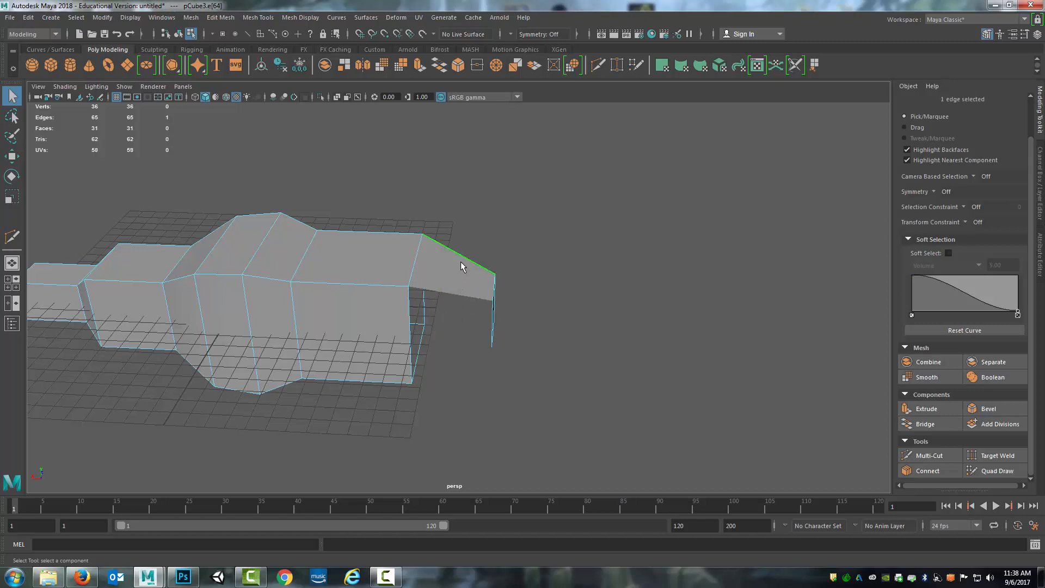
Delete the sloped top face that joins the body to the small end face.
alt+drag(465, 282, 401, 226)
right_click(436, 193)
click(437, 219)
click(423, 195)
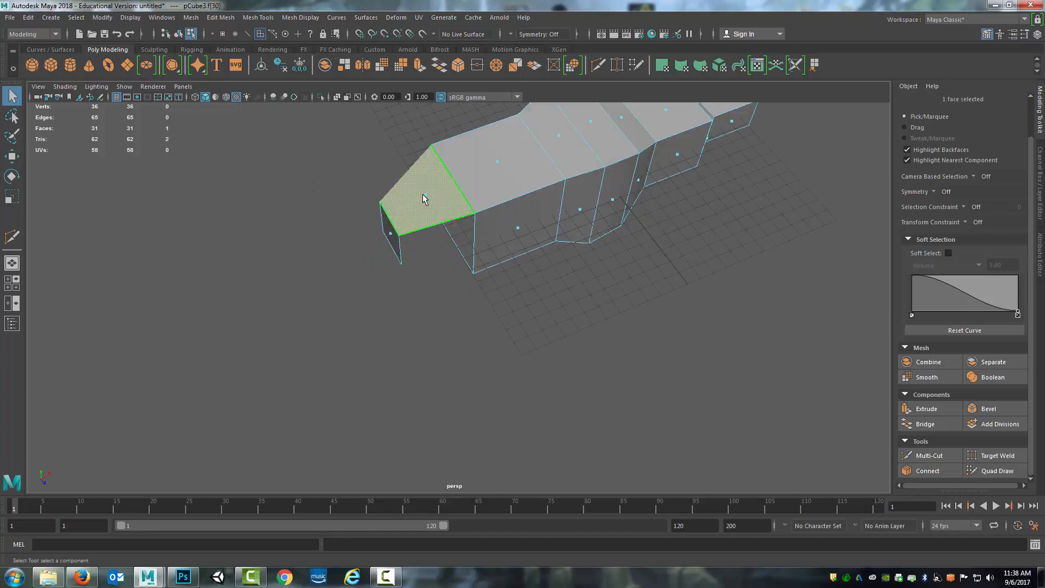
key(Delete)
Use Append to Polygon to build a face between the bottom edges of the body's opening and the detached end face.
alt+drag(472, 290, 492, 231)
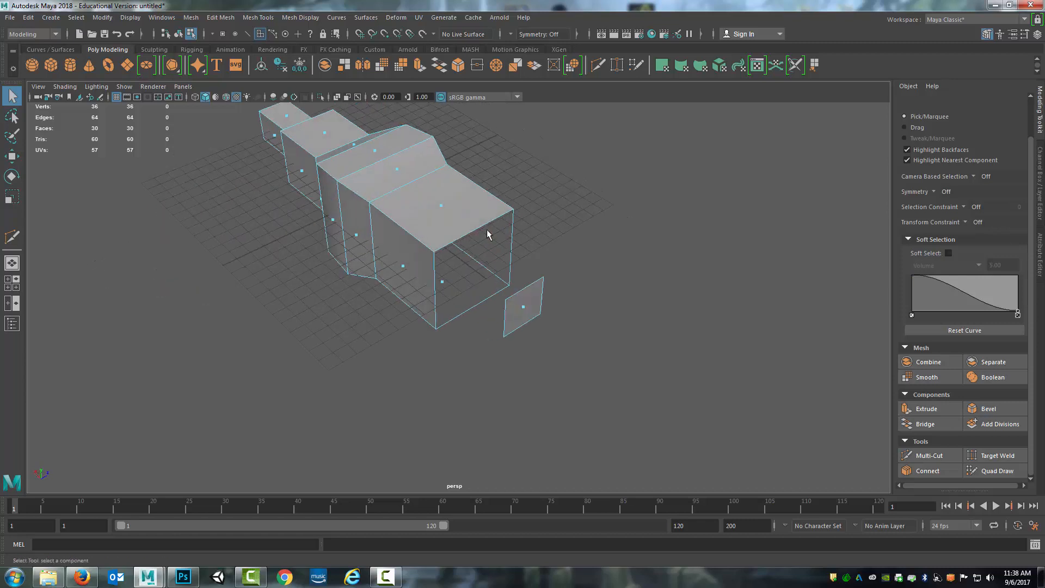
right_drag(484, 227, 486, 198)
click(472, 308)
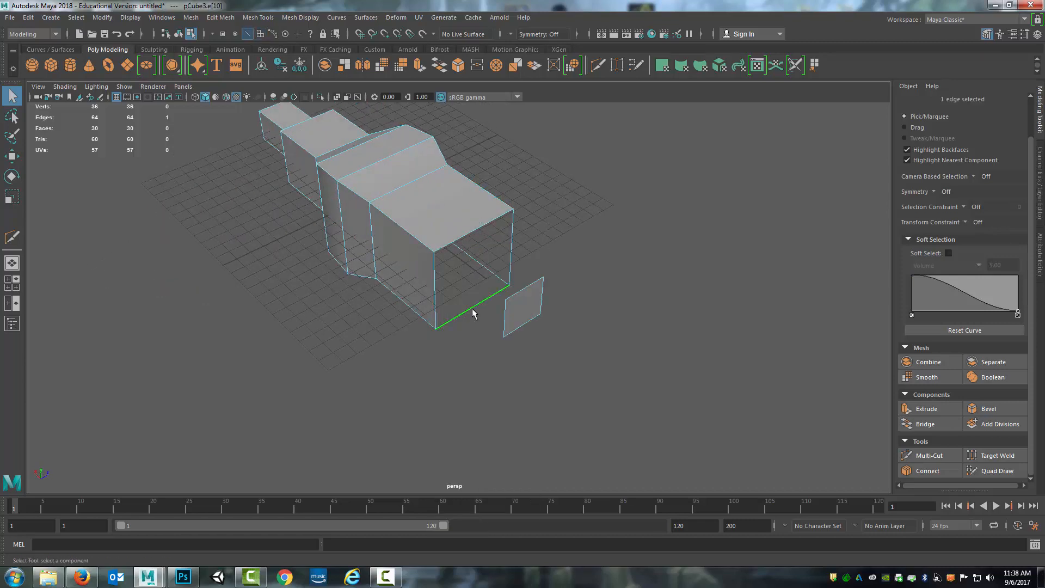
click(815, 66)
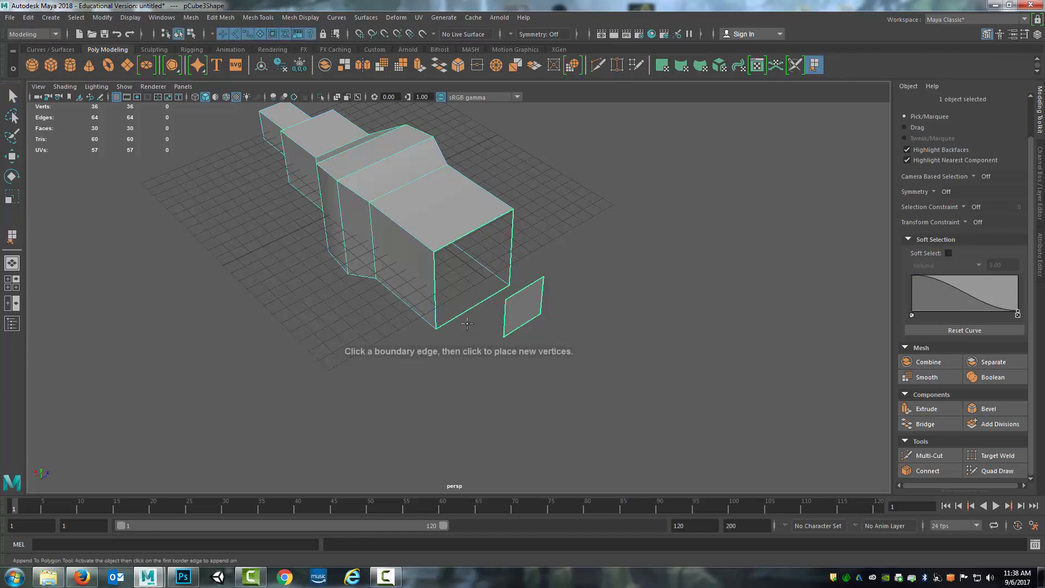
click(478, 305)
click(530, 321)
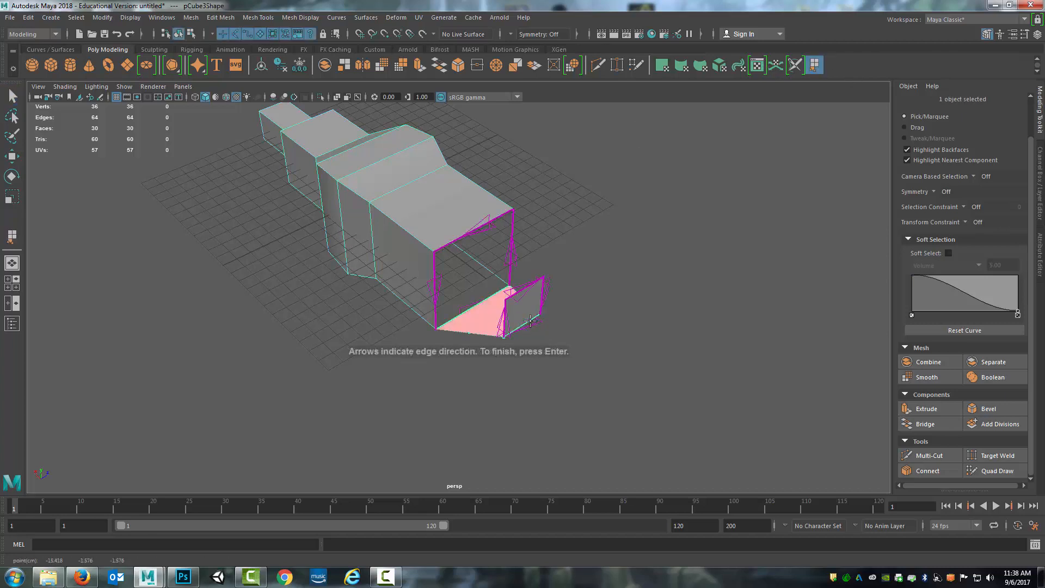
key(Return)
Bridge the remaining three pairs of border edges between the body's opening and the small end face.
alt+drag(501, 351, 523, 360)
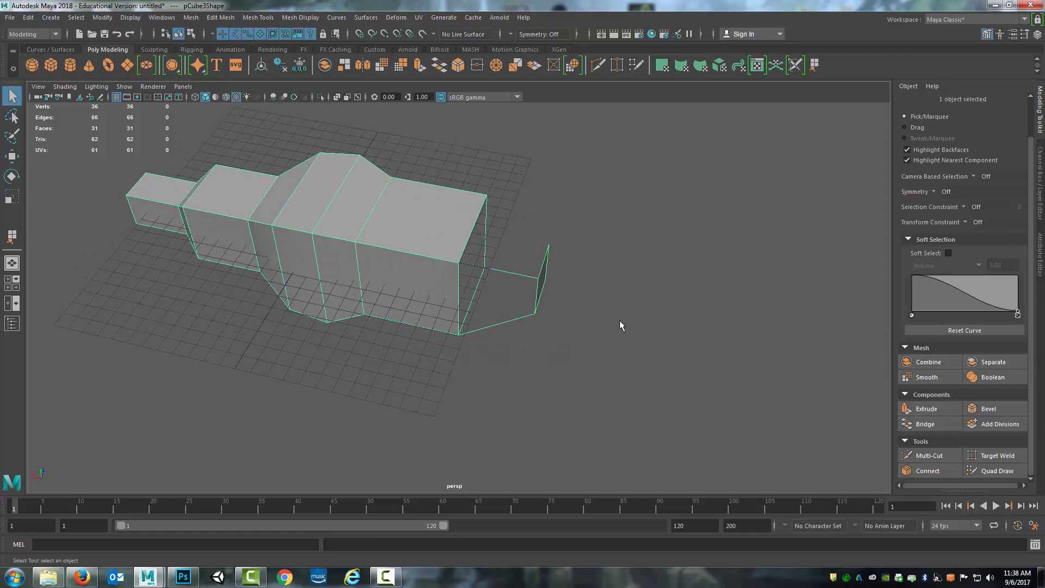
right_drag(441, 229, 436, 194)
click(479, 238)
click(925, 424)
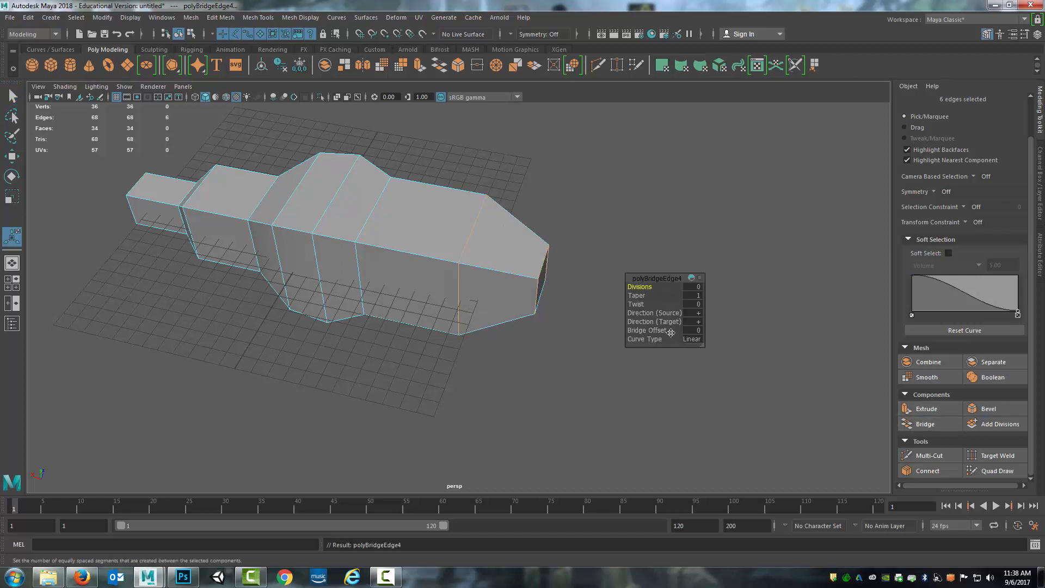
Select the four sloped edges of the bridged tapered section together and delete them.
alt+drag(545, 305, 588, 345)
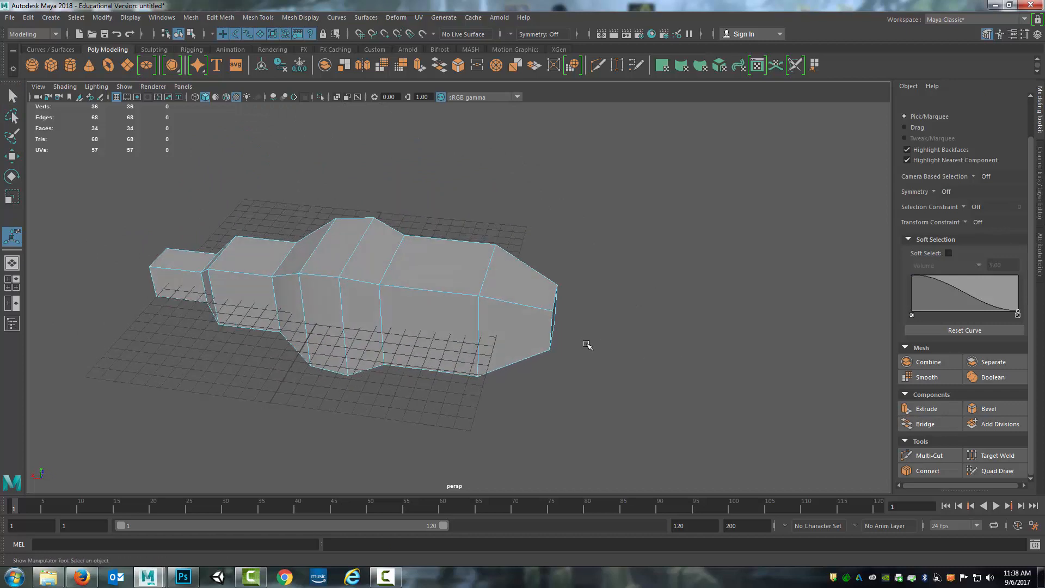
right_drag(528, 286, 527, 234)
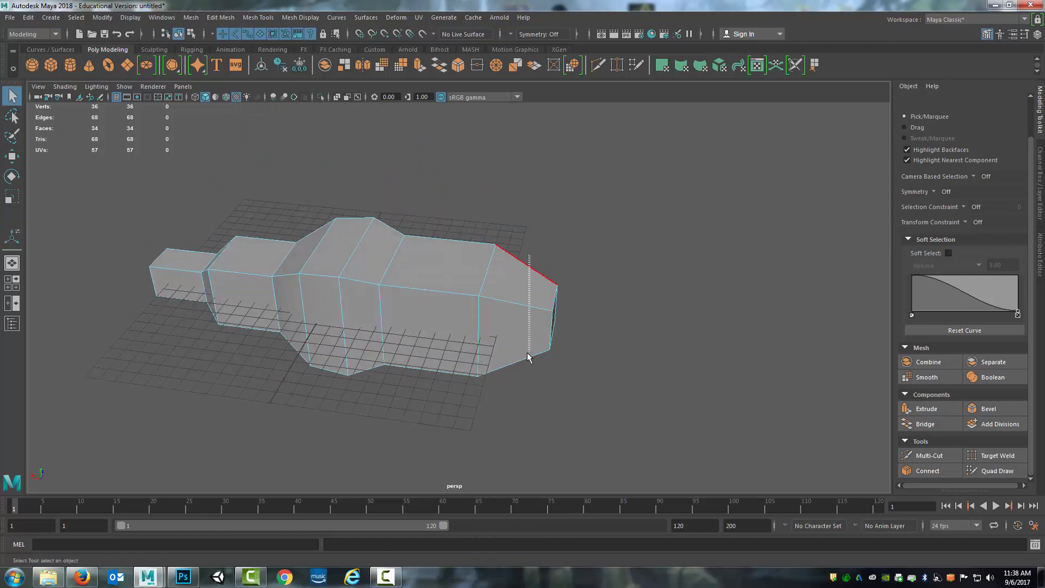
drag(528, 357, 524, 364)
key(Delete)
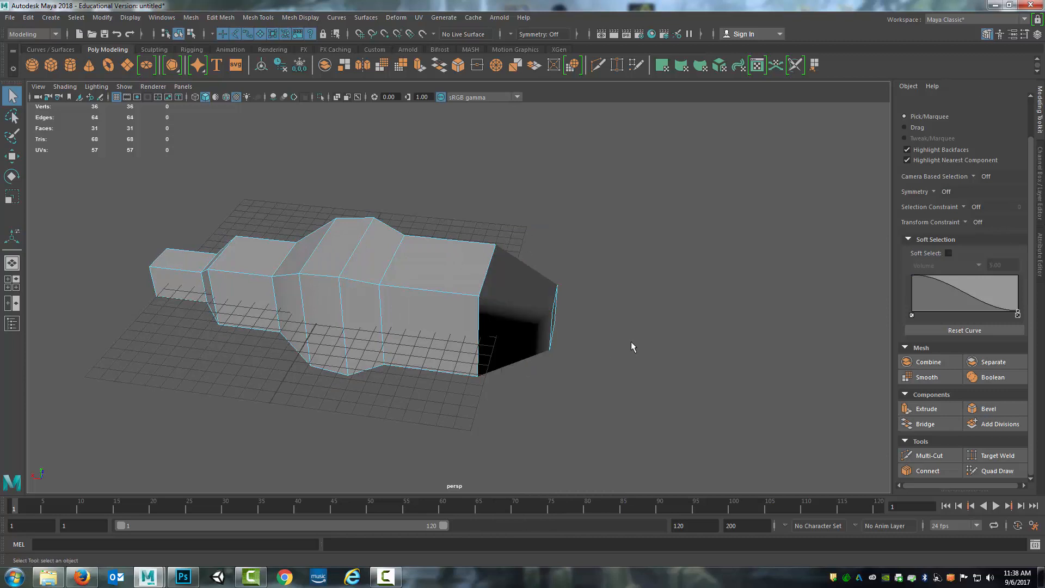
Delete the small end face at the tip of the tapered section.
alt+drag(632, 347, 527, 291)
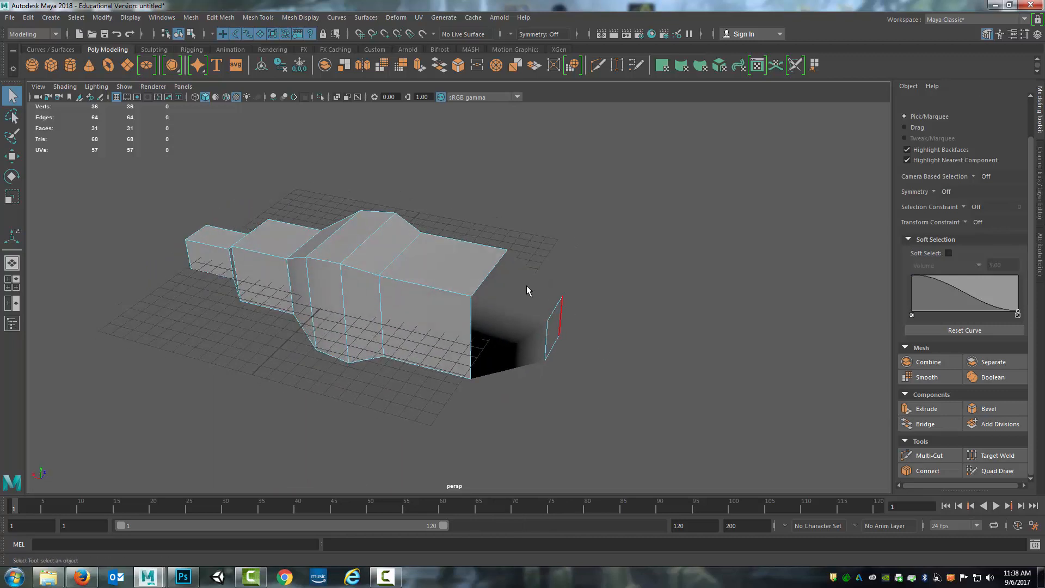
right_drag(527, 285, 527, 311)
alt+drag(574, 335, 641, 350)
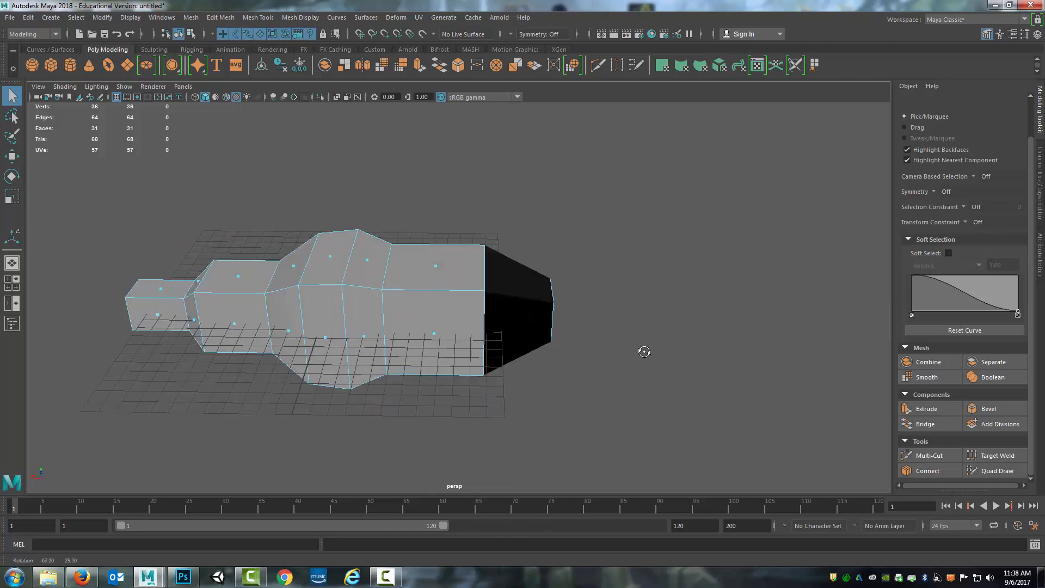
drag(612, 242, 526, 383)
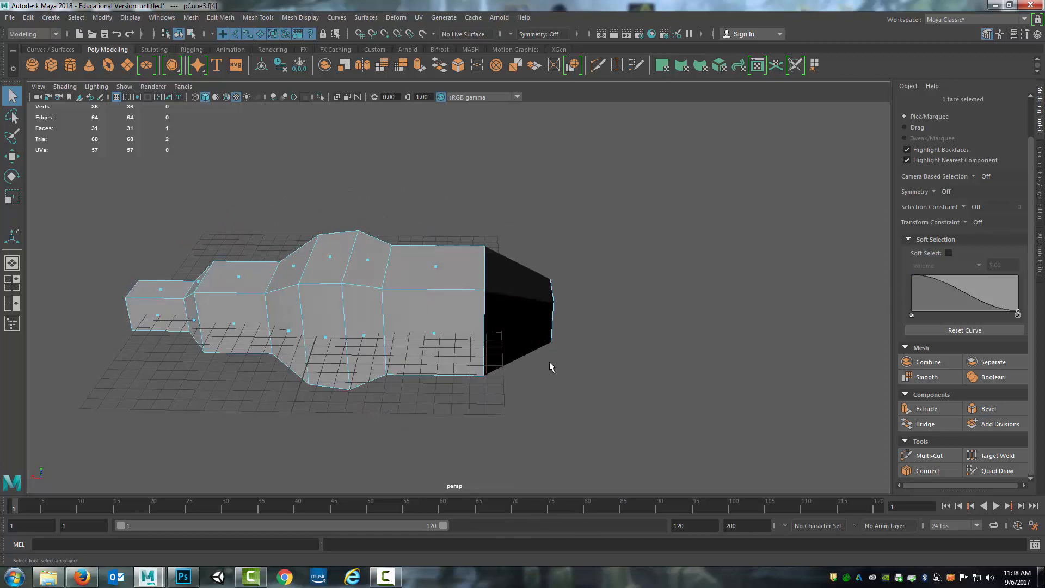
key(Delete)
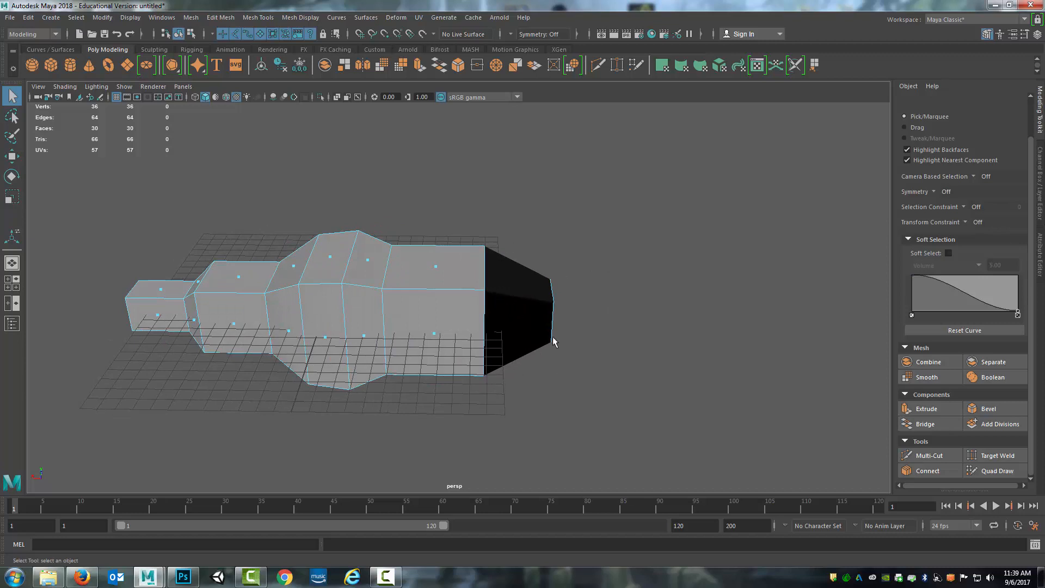
Delete the remaining merged face of the tapered section at the body's front opening.
right_drag(520, 282, 523, 267)
alt+drag(610, 312, 505, 375)
click(477, 327)
key(Delete)
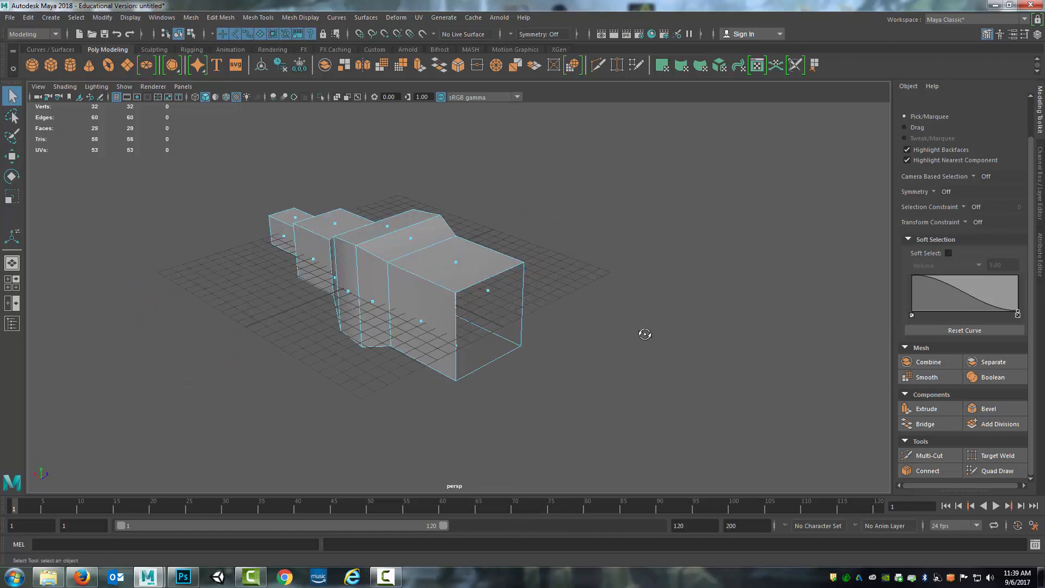
Close the body's open front end by bridging its two opposite vertical border edges.
alt+drag(642, 329, 488, 240)
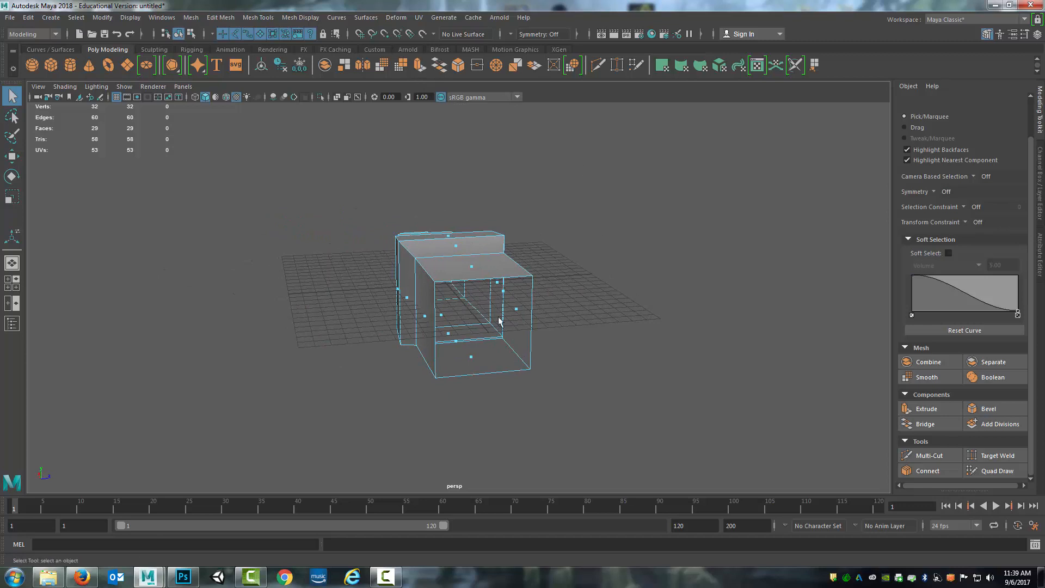
right_drag(476, 260, 475, 236)
click(437, 335)
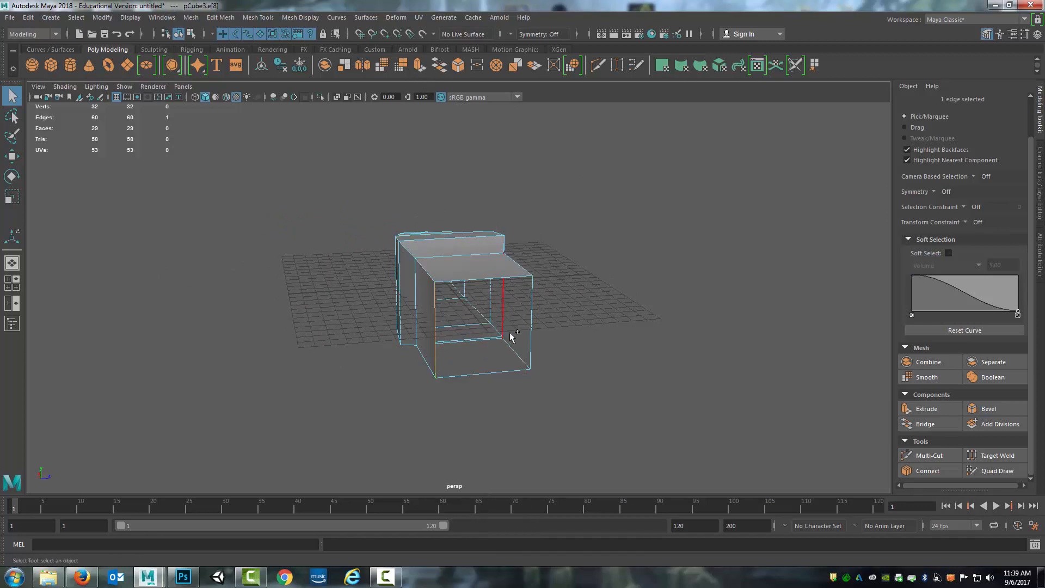
shift+click(528, 327)
click(920, 424)
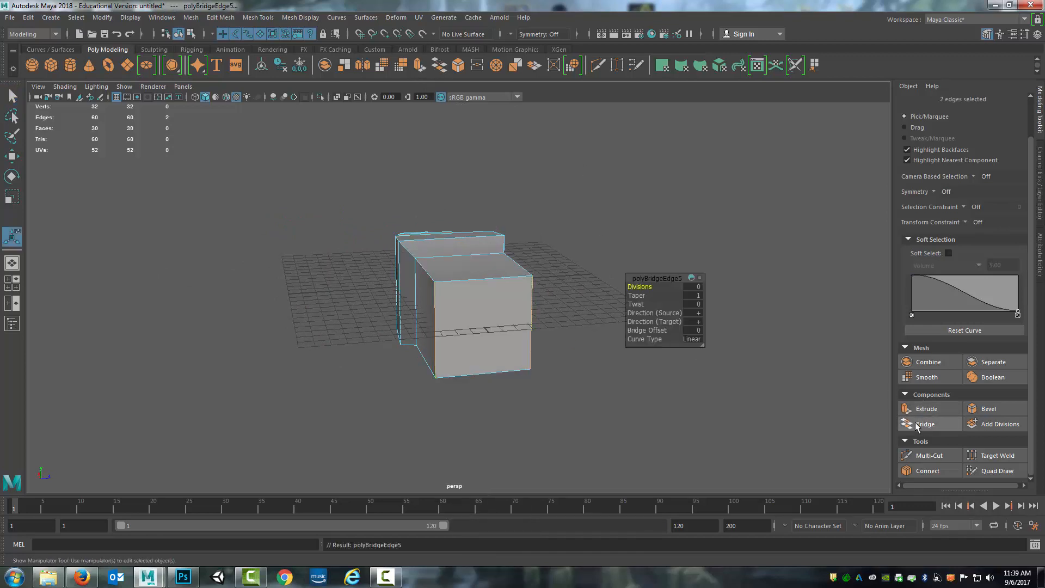
Extrude the new front face outward and scale it down to form a tapered end section.
alt+drag(383, 273, 470, 297)
right_drag(469, 264, 472, 309)
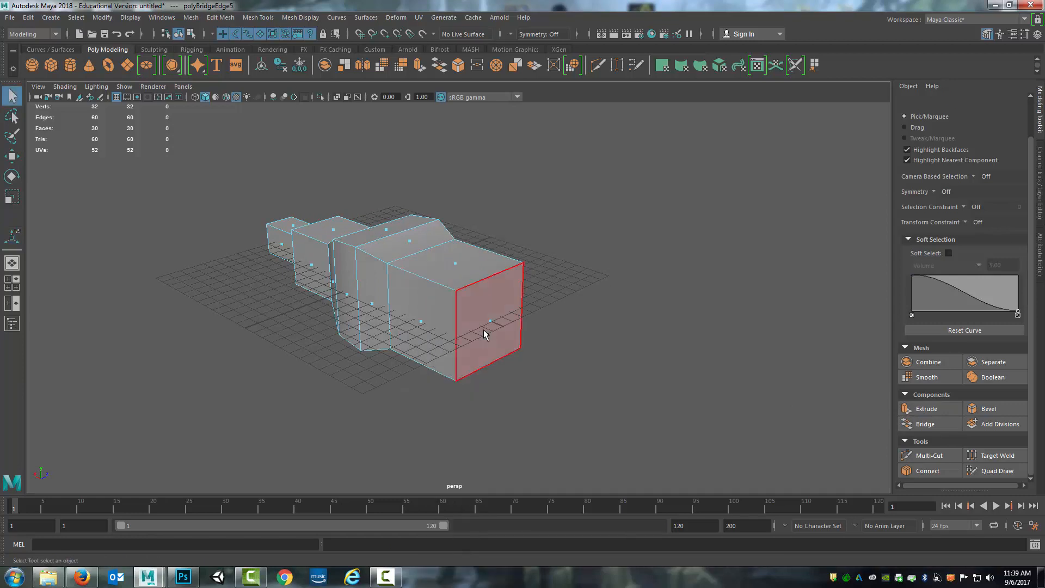
click(484, 330)
key(ctrl+e)
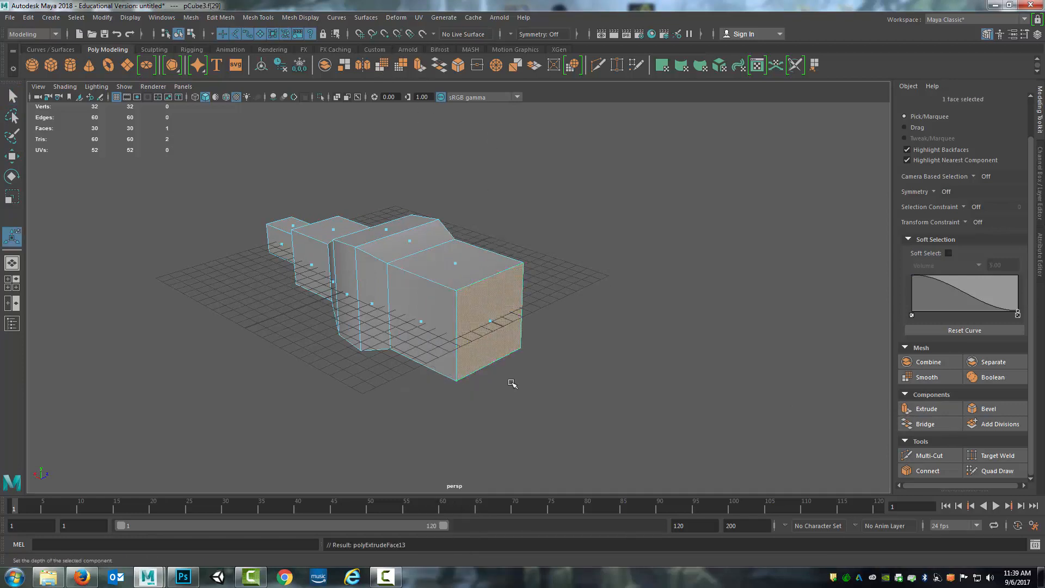
key(r)
drag(491, 321, 518, 372)
key(w)
key(r)
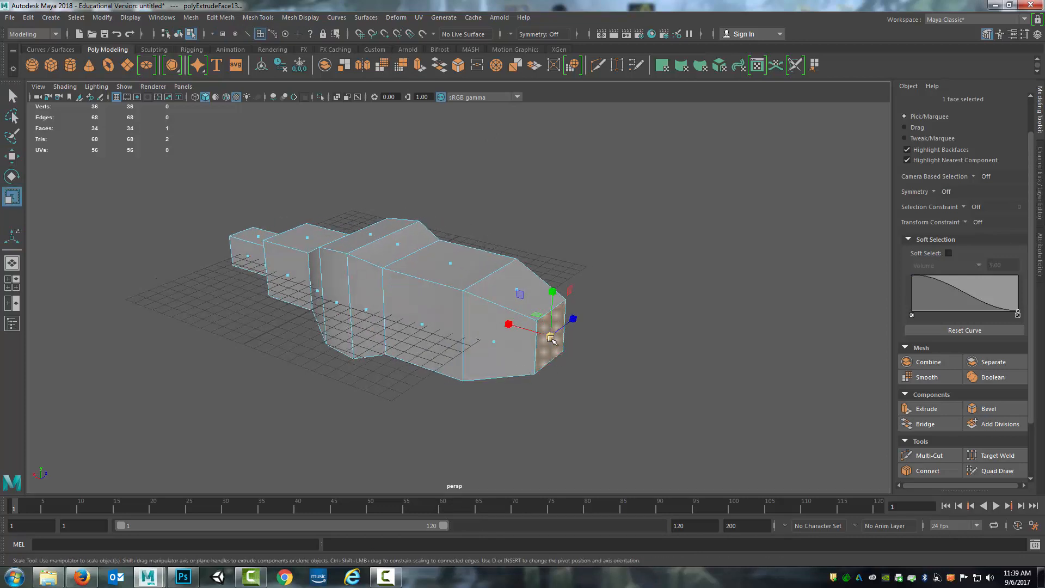
drag(551, 338, 507, 311)
key(w)
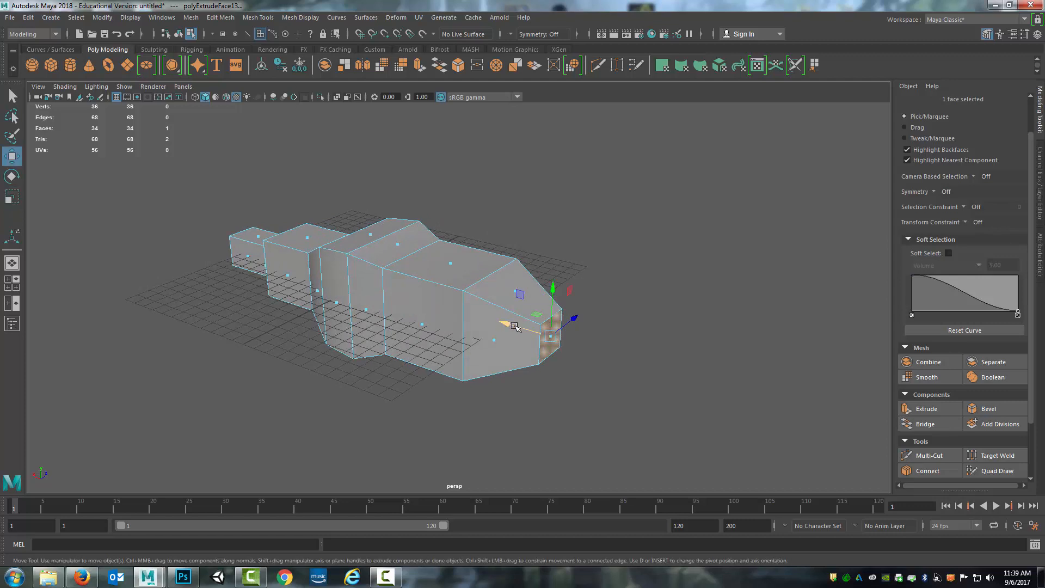
Delete the side face of the tapered end section.
mouse_move(518, 378)
alt+mouse_down()
mouse_move(493, 375)
mouse_move(534, 368)
alt+mouse_up()
alt+middle_drag(534, 368, 489, 386)
scroll(588, 387, up, 3)
scroll(588, 388, down, 2)
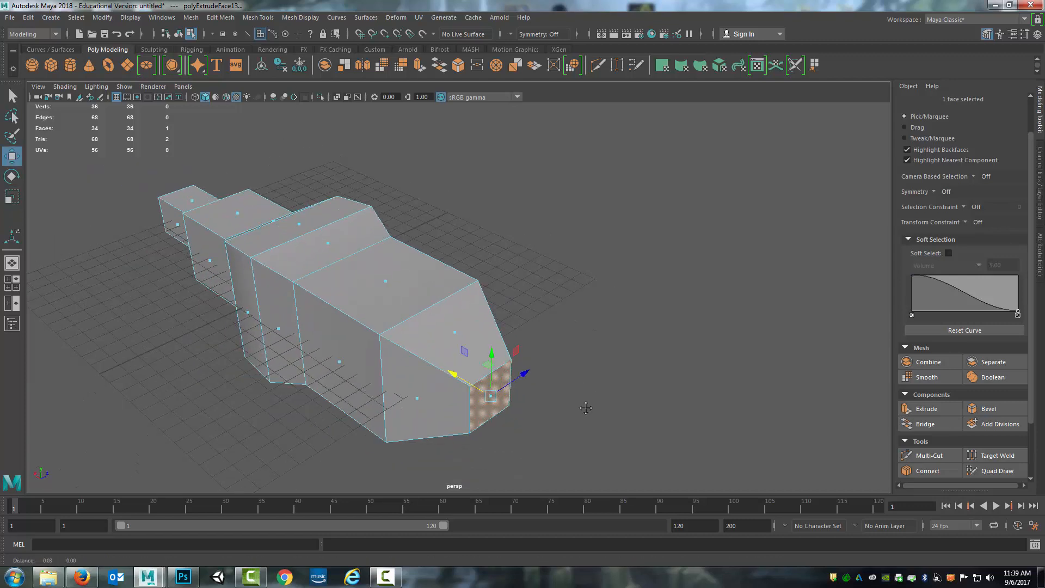
alt+middle_drag(586, 406, 611, 371)
mouse_move(611, 371)
alt+mouse_down()
mouse_move(532, 366)
mouse_move(626, 361)
alt+mouse_up()
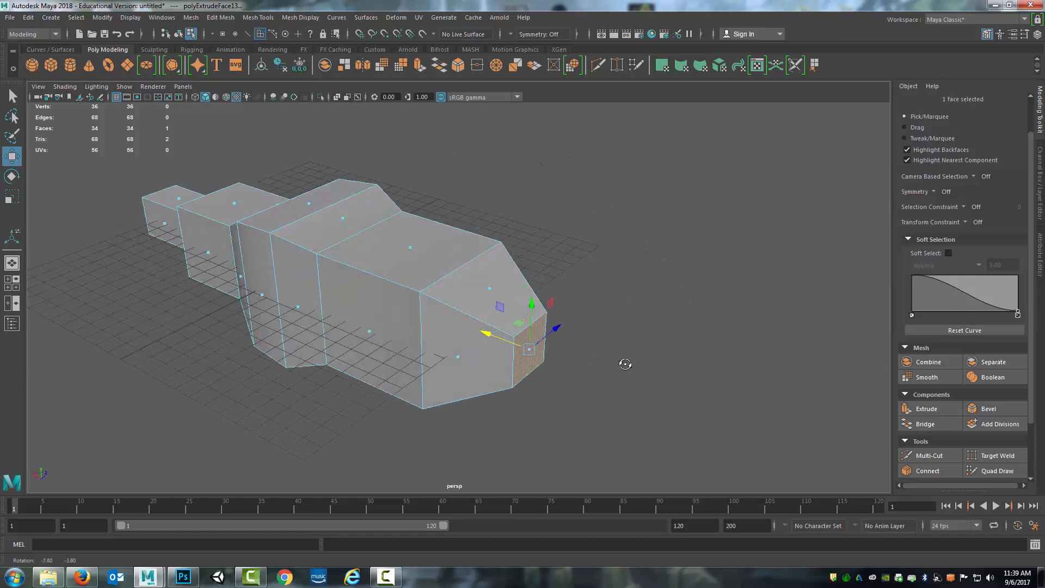
alt+middle_drag(512, 398, 537, 377)
alt+drag(537, 378, 555, 366)
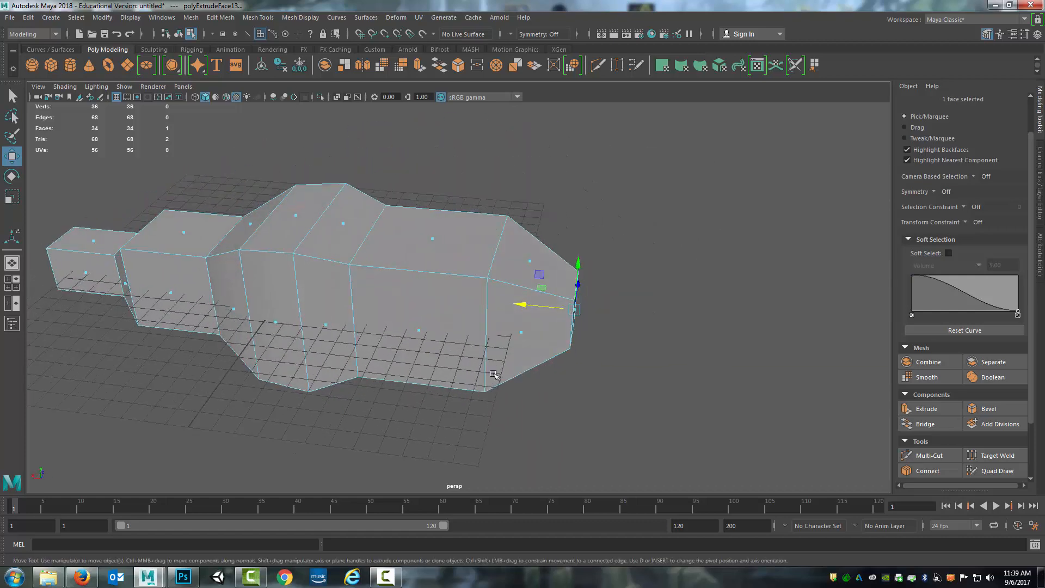
alt+drag(593, 333, 132, 203)
click(521, 346)
key(Delete)
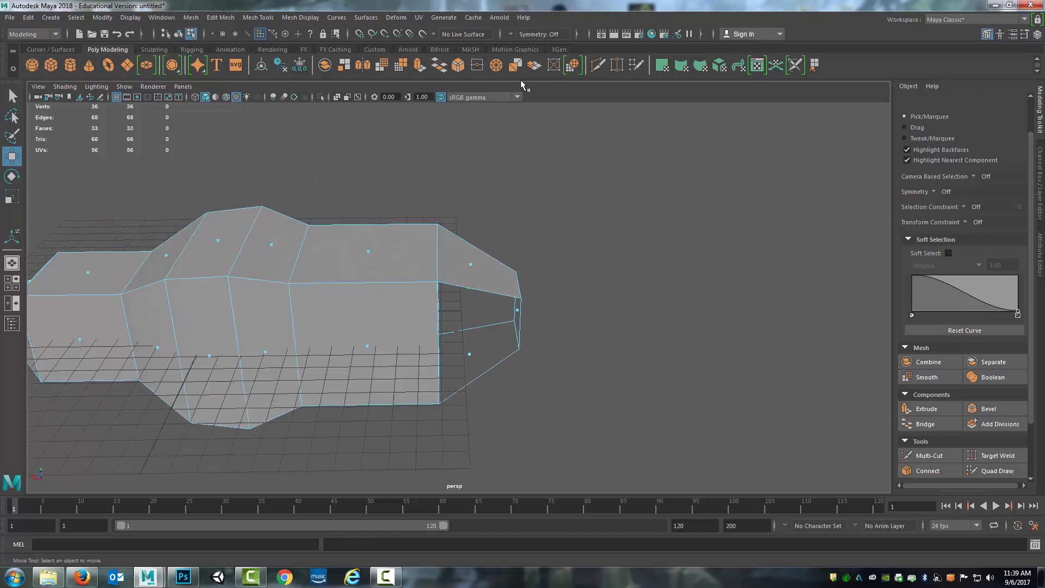
Cut a horizontal edge with Multi-Cut across the body's side face next to the opening, ending on the opening's vertical border edge.
click(930, 455)
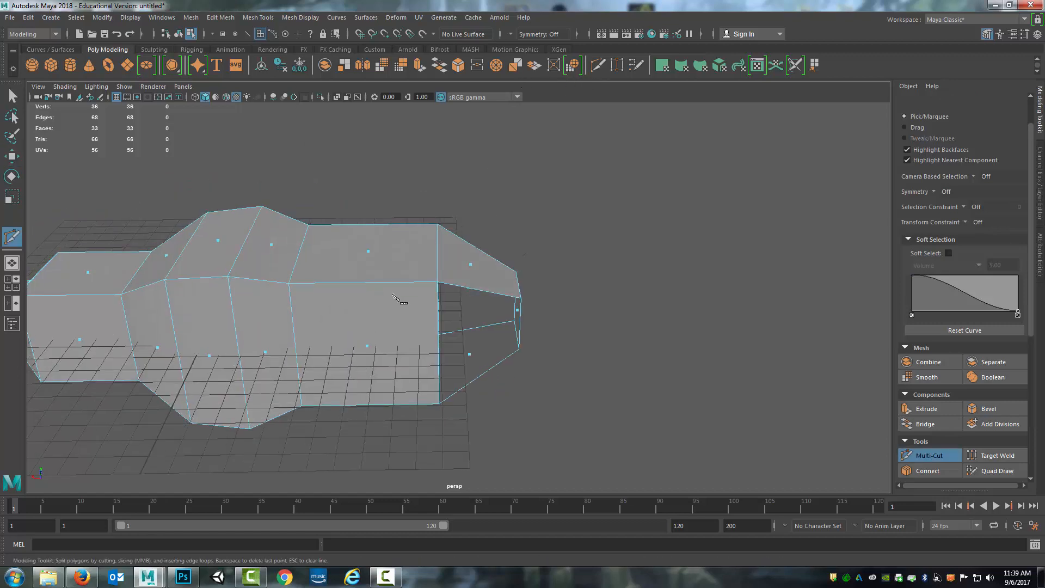
click(297, 345)
click(438, 345)
alt+drag(572, 350, 501, 320)
key(Return)
Delete the horizontal edge that was cut across the body's side face.
alt+drag(300, 310, 332, 314)
key(q)
right_drag(332, 299, 297, 266)
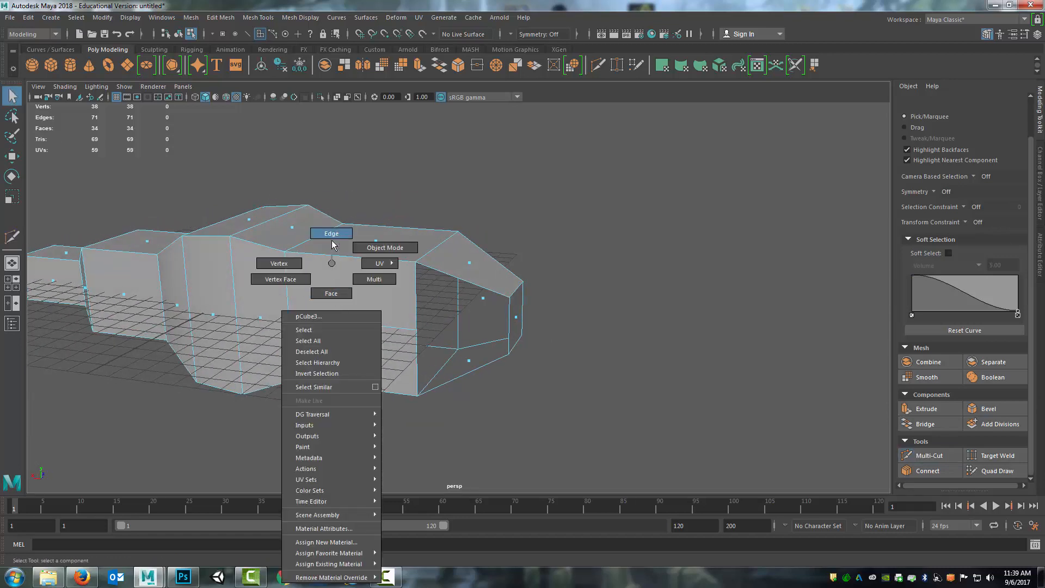
click(362, 324)
key(Delete)
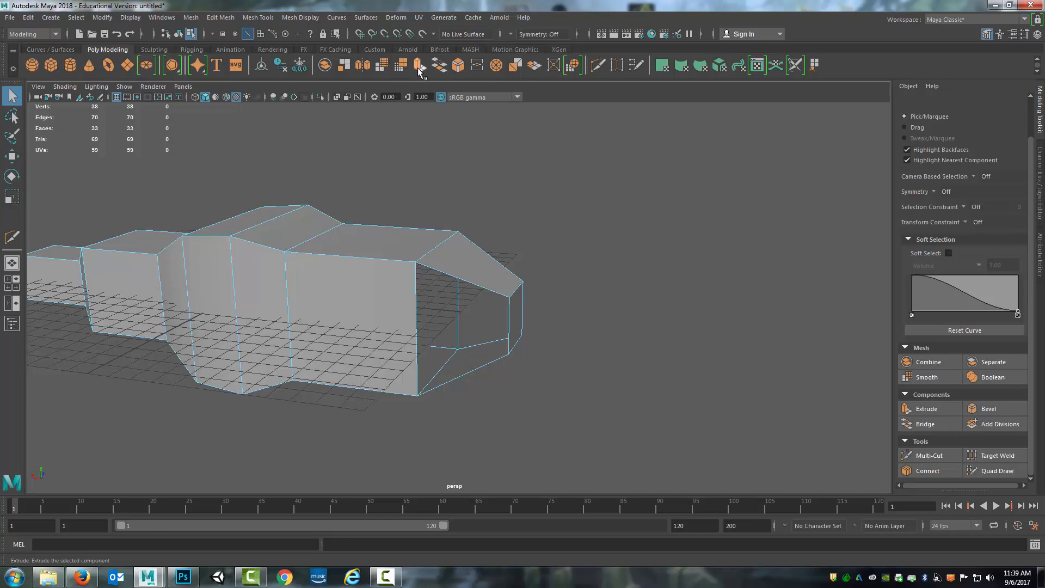
Try appending a polygon from the upper half of the opening's split border edge to the small end's vertical edge, and undo it.
click(817, 65)
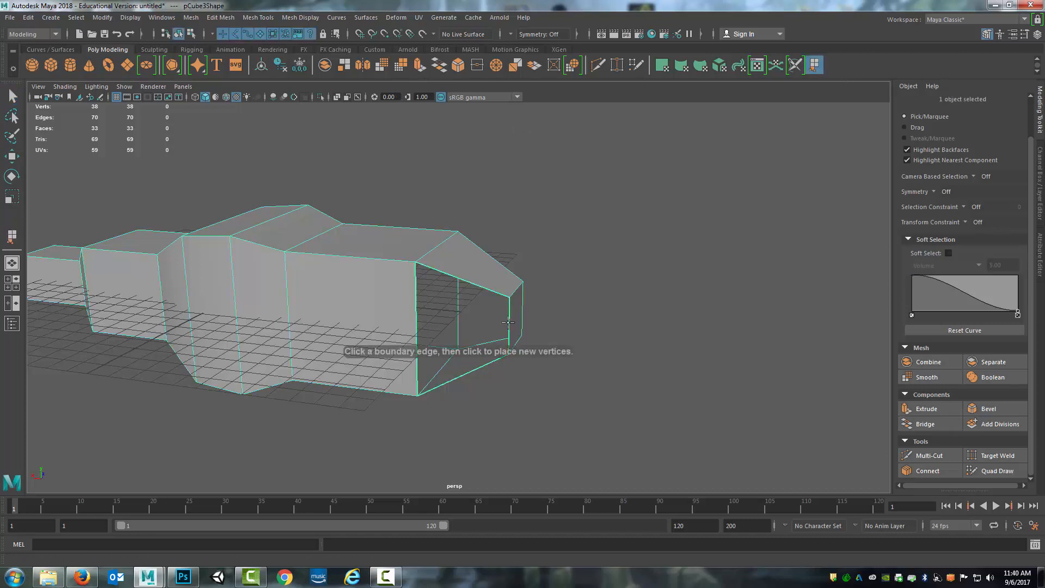
click(415, 314)
click(417, 311)
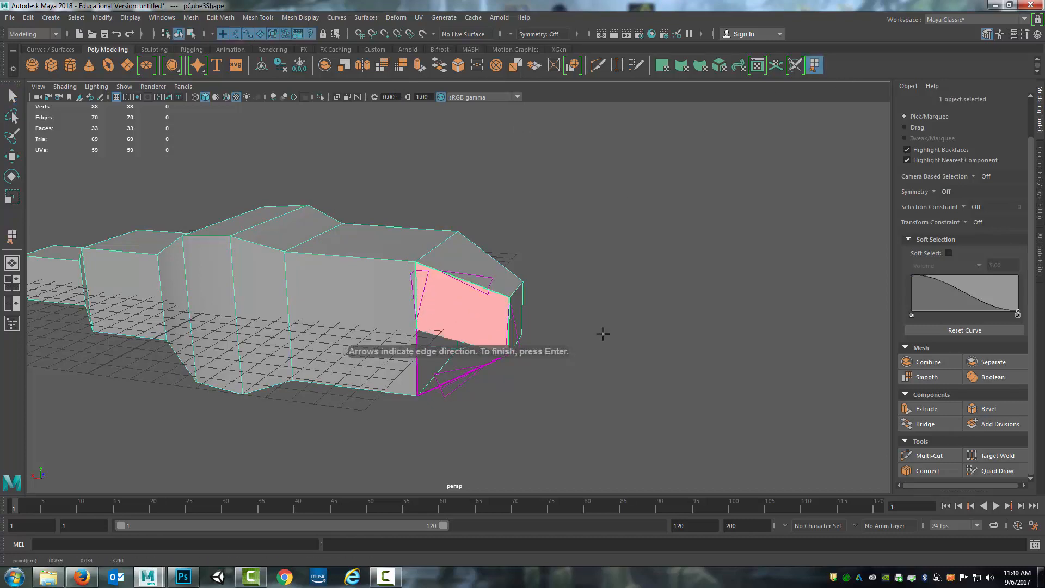
alt+drag(567, 310, 536, 310)
key(Return)
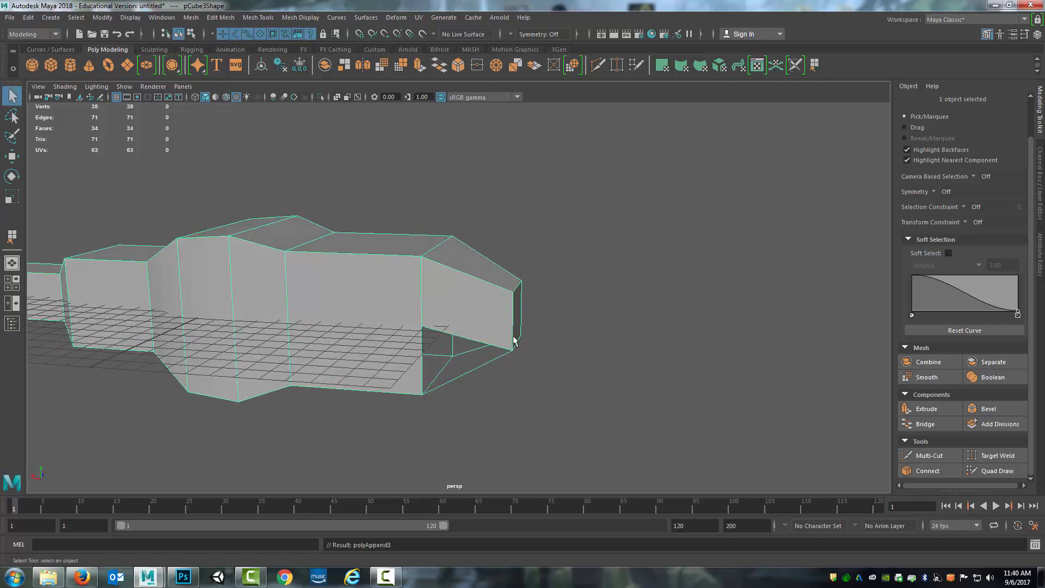
key(ctrl+z)
Show the mesh's vertices and append a polygon from the small end's vertical edge to the upper half of the opening's split border edge.
mouse_move(470, 331)
alt+mouse_down()
mouse_move(376, 323)
mouse_move(473, 325)
alt+mouse_up()
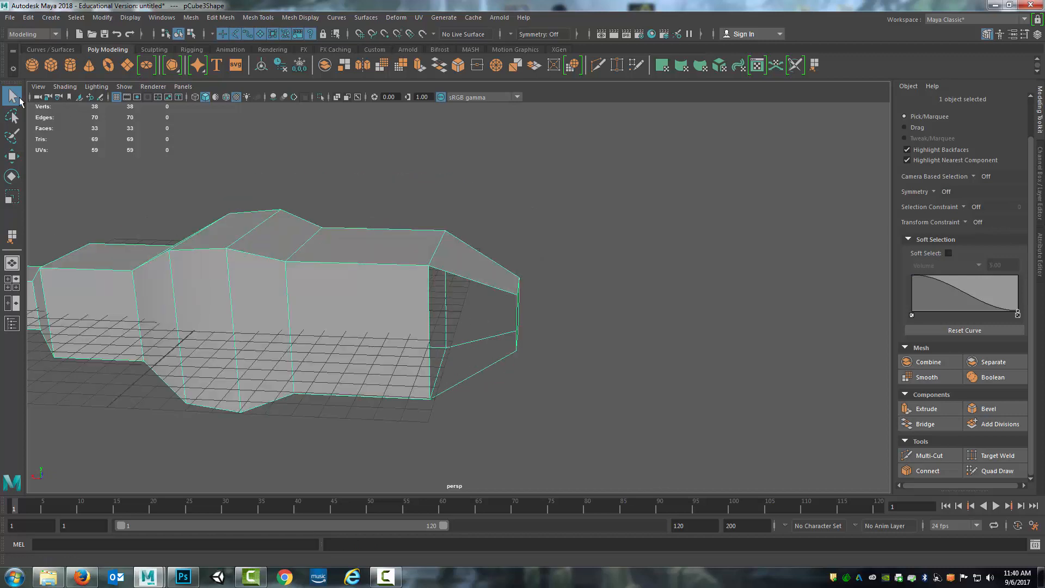
right_drag(357, 261, 300, 266)
alt+drag(501, 326, 449, 321)
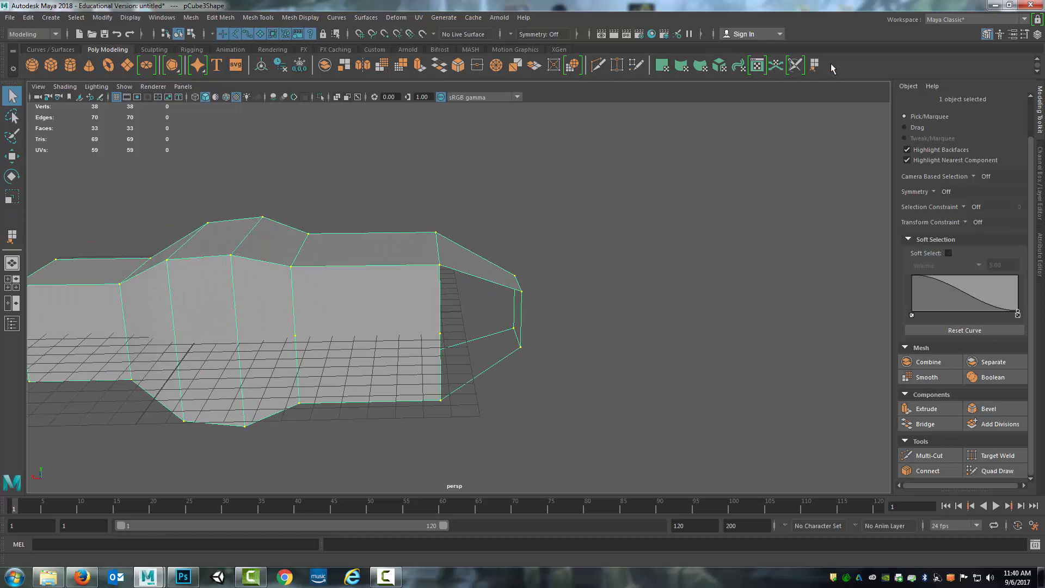
click(814, 65)
click(520, 314)
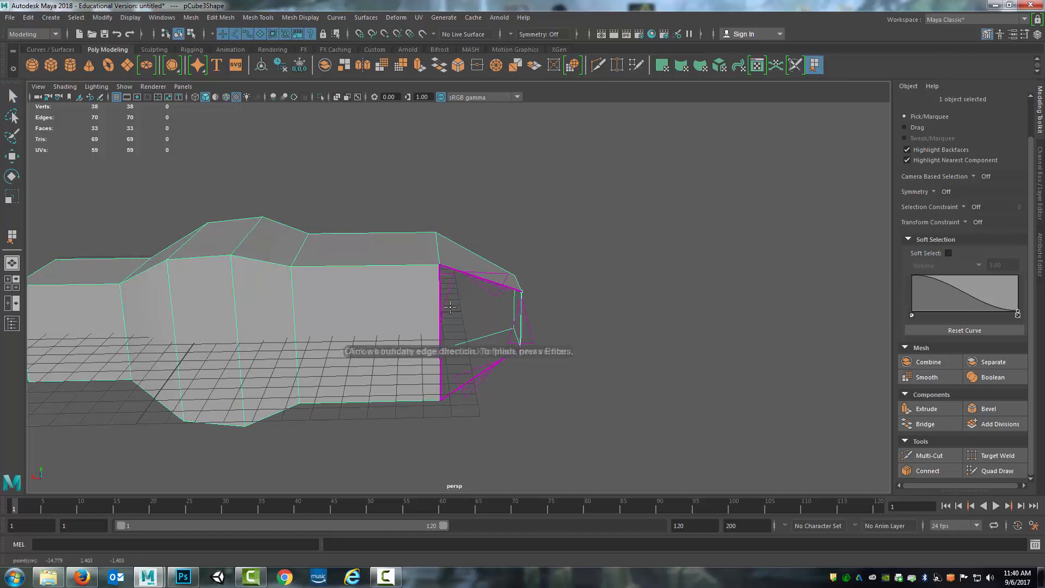
click(440, 306)
key(Return)
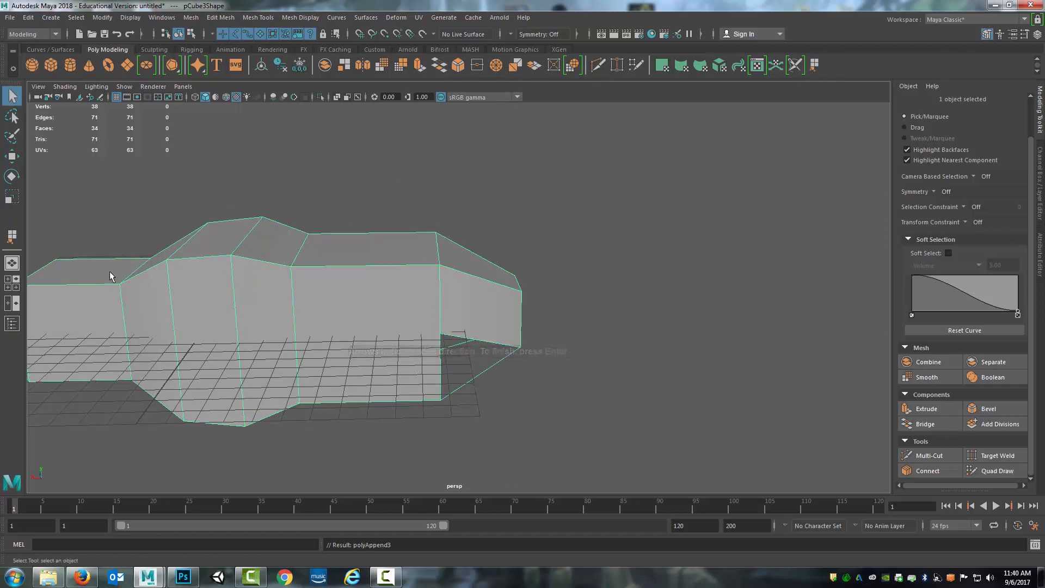
Fill the remaining triangular gap below the appended face with Append to Polygon.
click(11, 235)
click(462, 337)
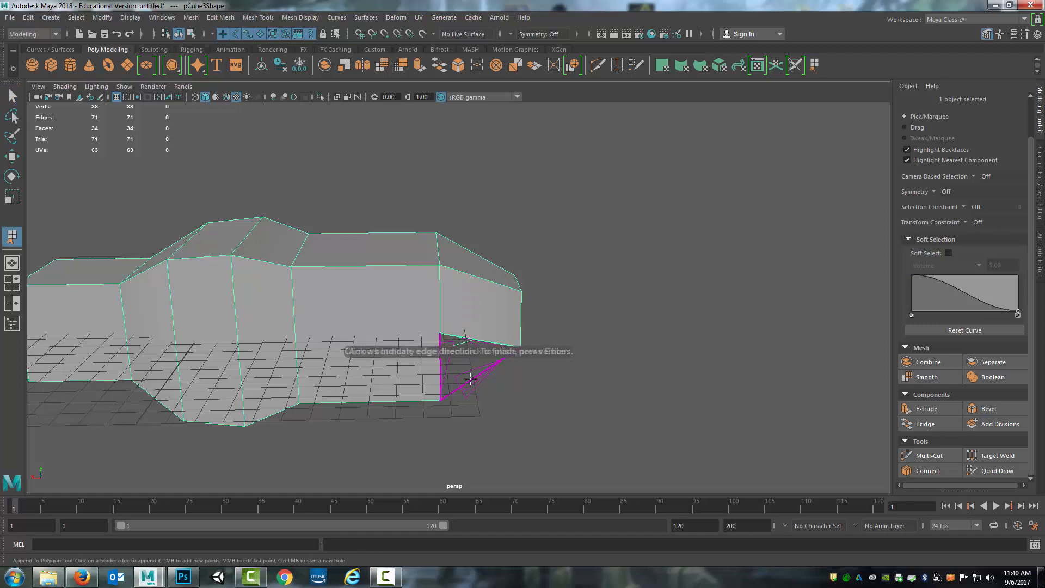
click(480, 374)
key(Return)
Delete the edge between the two appended faces to merge them into one side face.
right_drag(475, 332, 475, 234)
click(469, 338)
key(Delete)
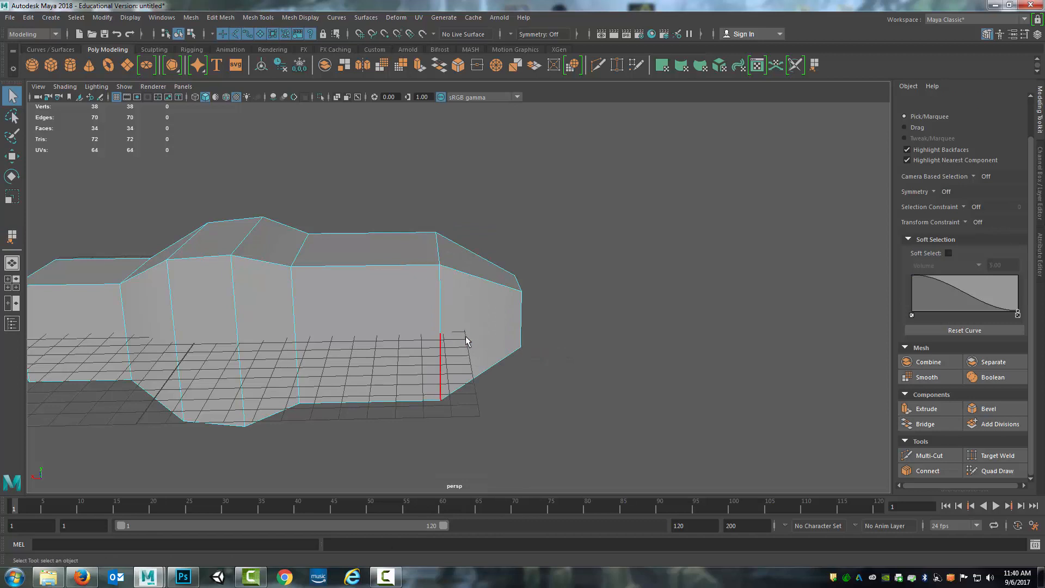
Delete the two leftover vertices midway along the vertical edges of the body's front side block.
right_drag(463, 327, 430, 266)
click(441, 335)
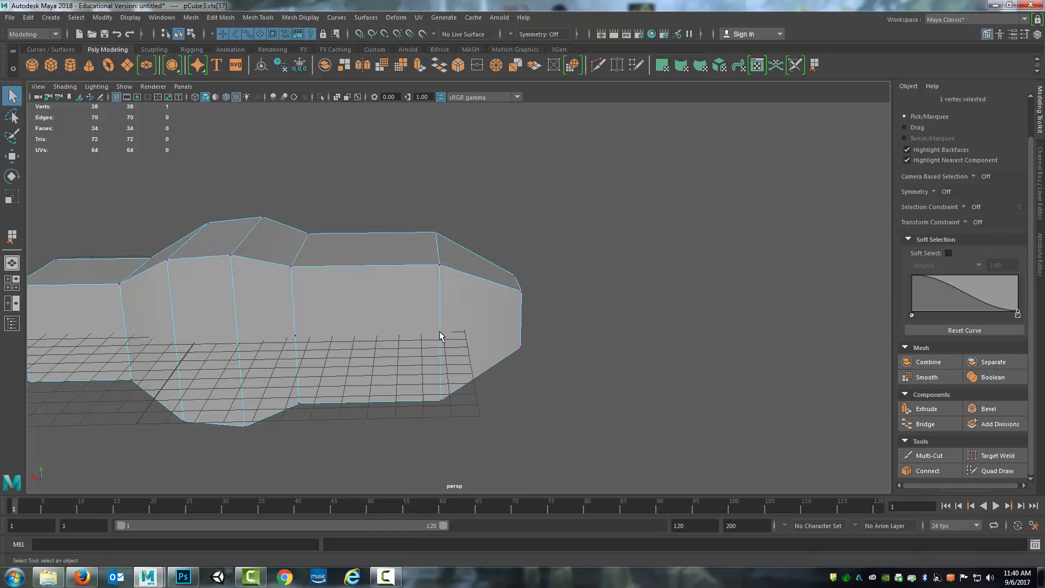
key(Delete)
click(296, 337)
key(Delete)
alt+drag(641, 330, 593, 349)
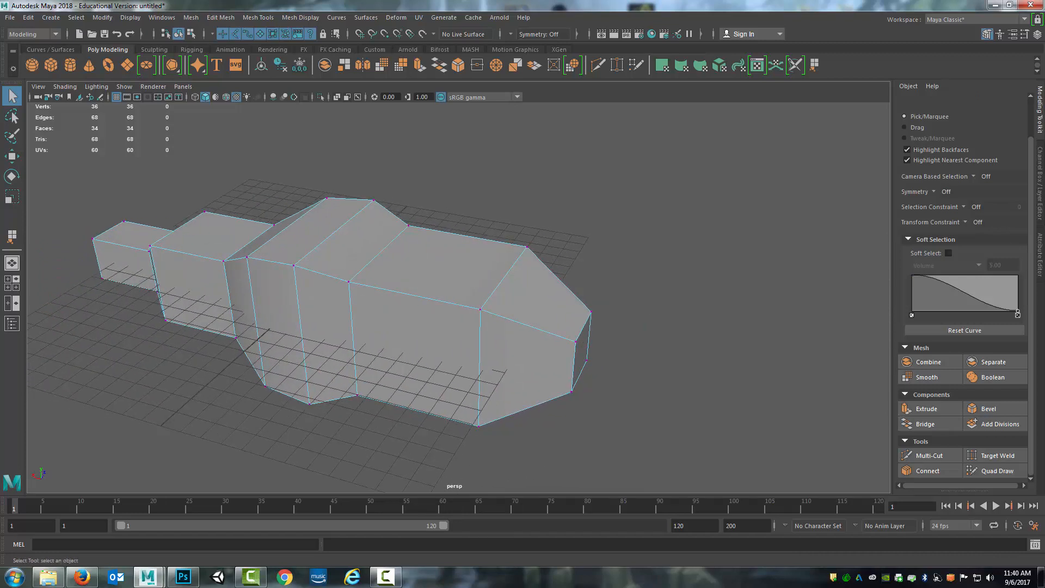